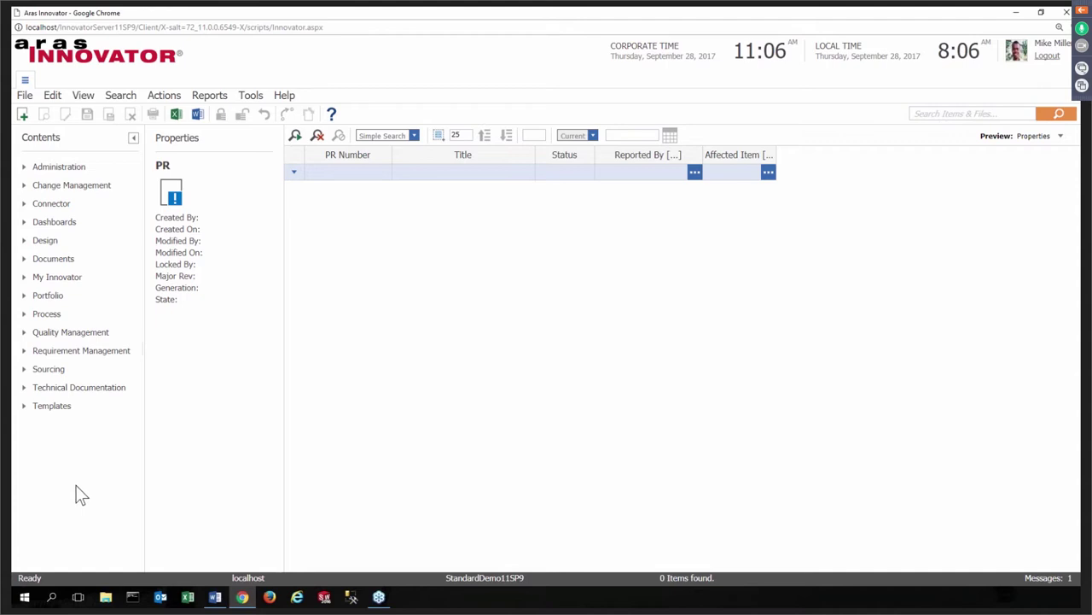
- Expand Quality Management > Analysis and Containment and list the 8 Root Cause Analysis records
click(25, 333)
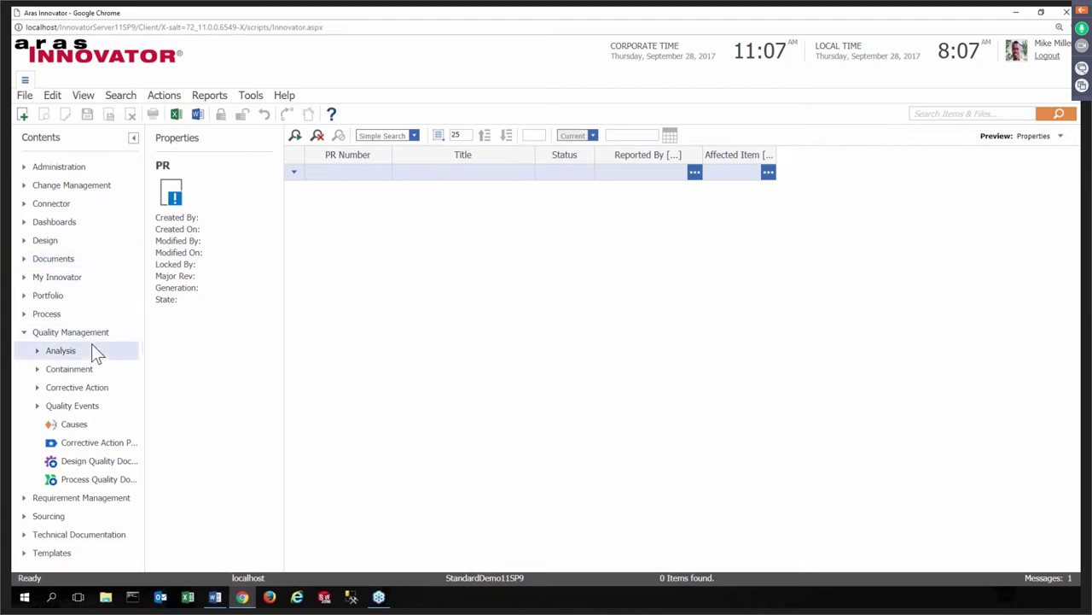
click(37, 349)
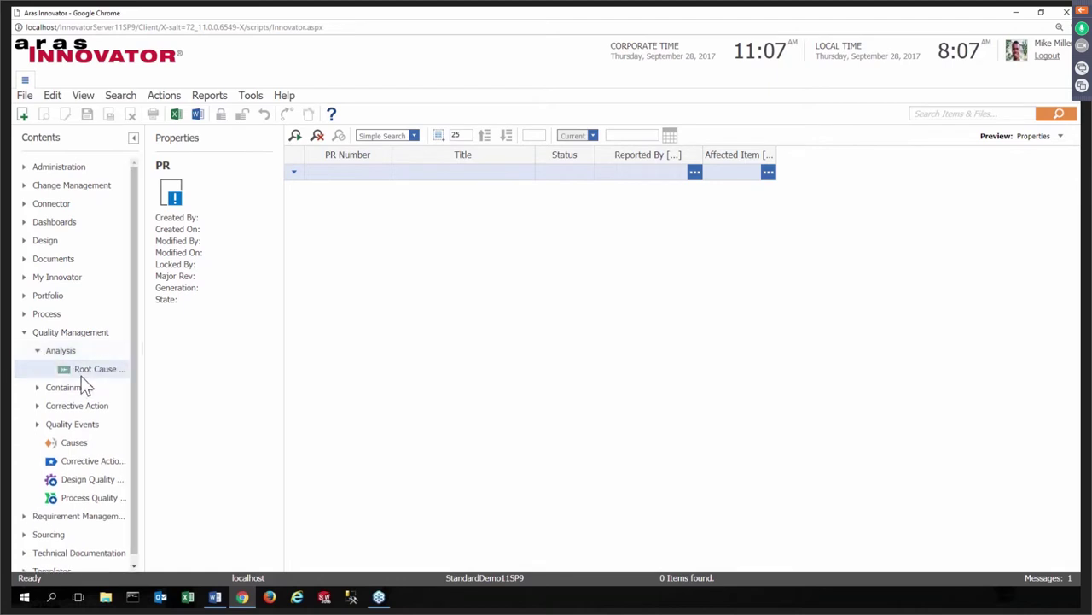
click(38, 387)
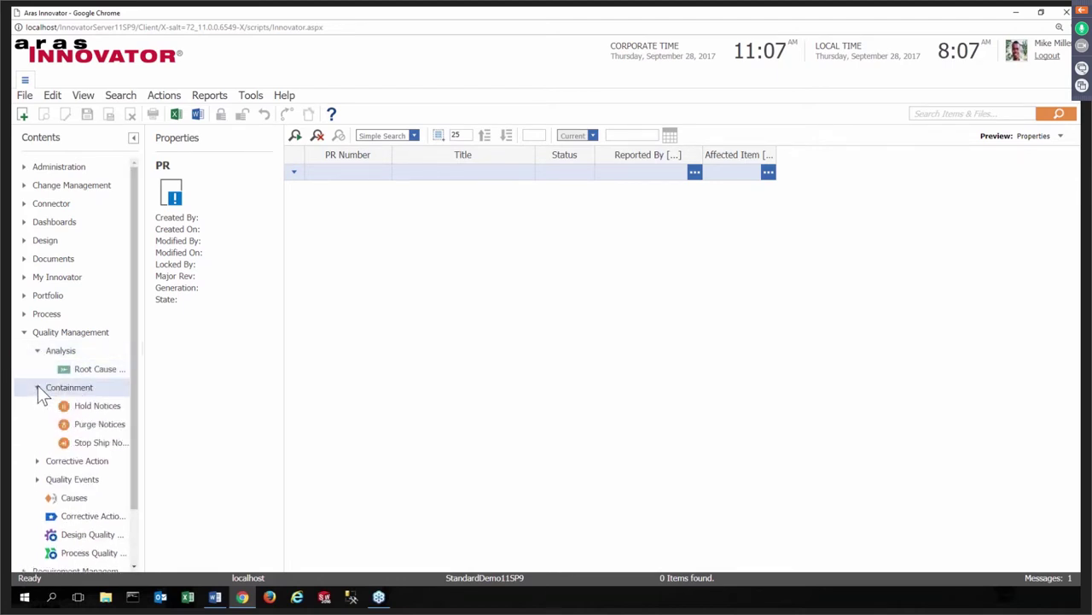
click(94, 369)
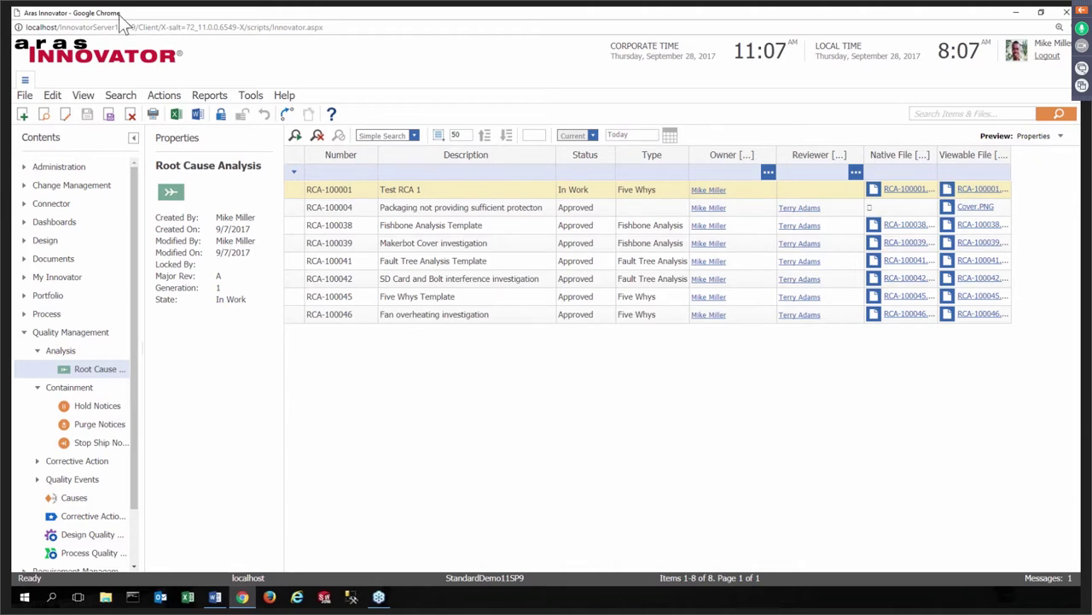
- Under Change Management, search PRs to list problem reports PR-100001 through PR-100009
click(25, 186)
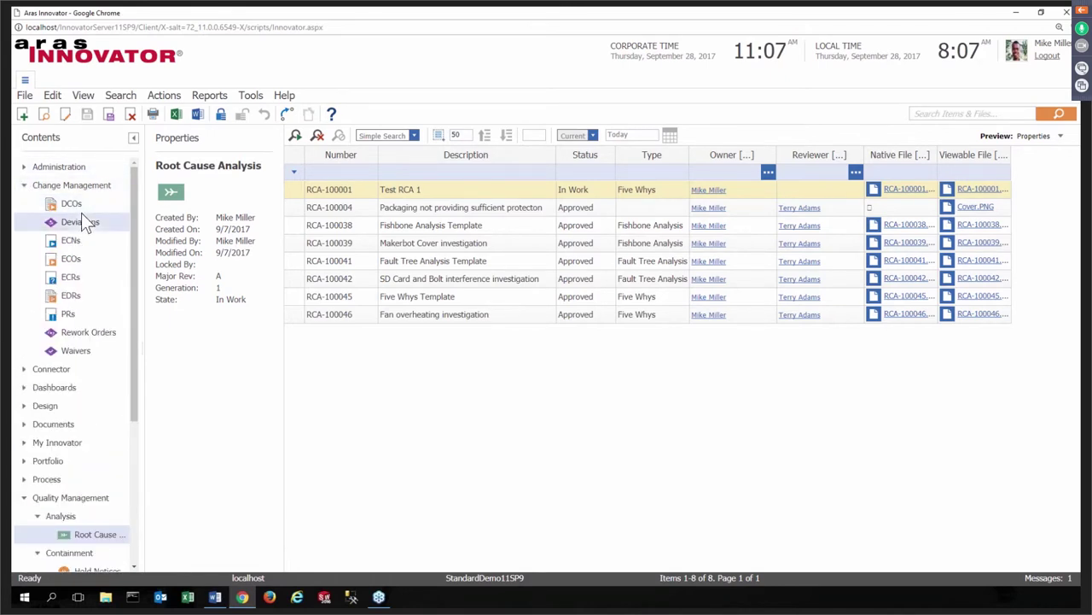
scroll(87, 441, down, 5)
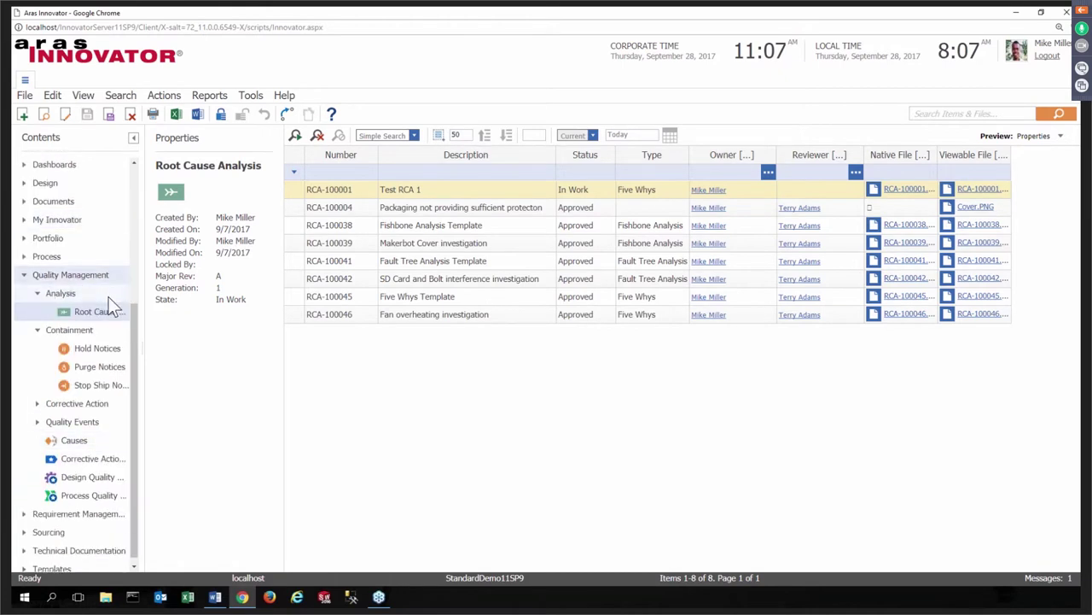
scroll(98, 405, up, 5)
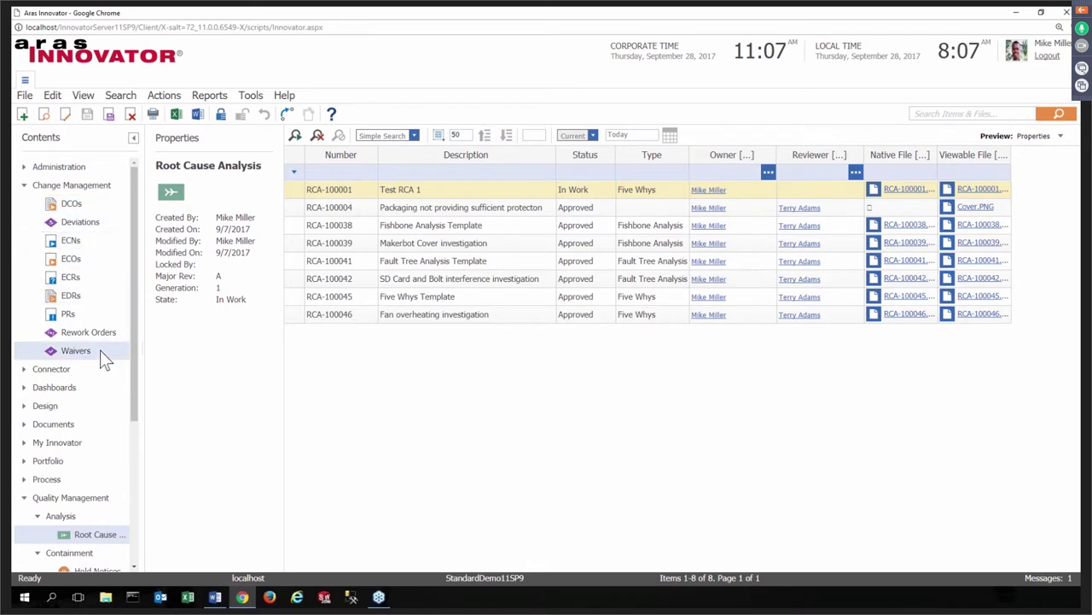
click(68, 314)
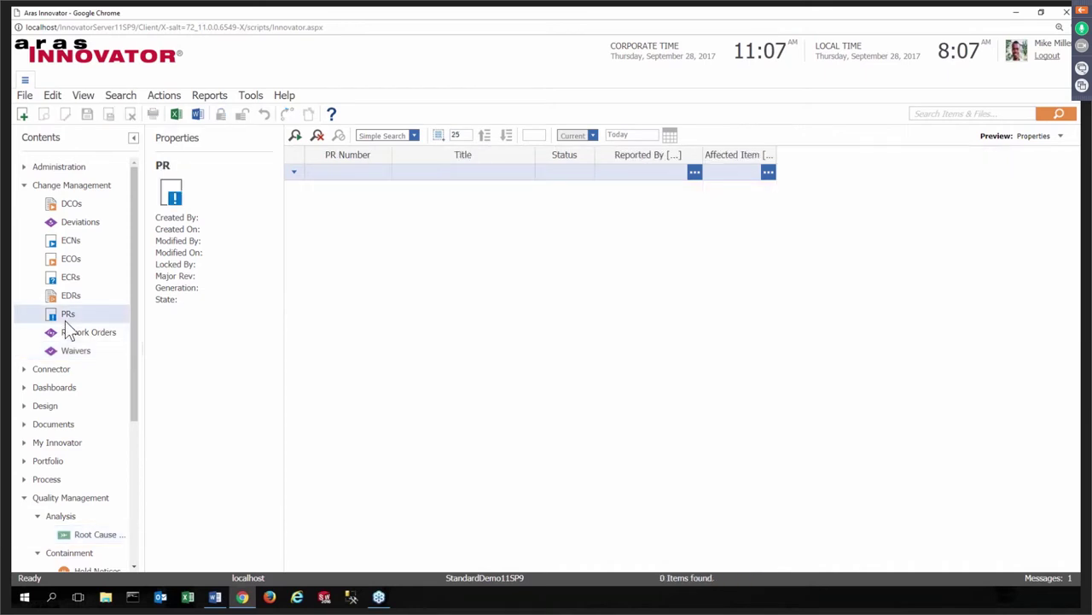
click(295, 135)
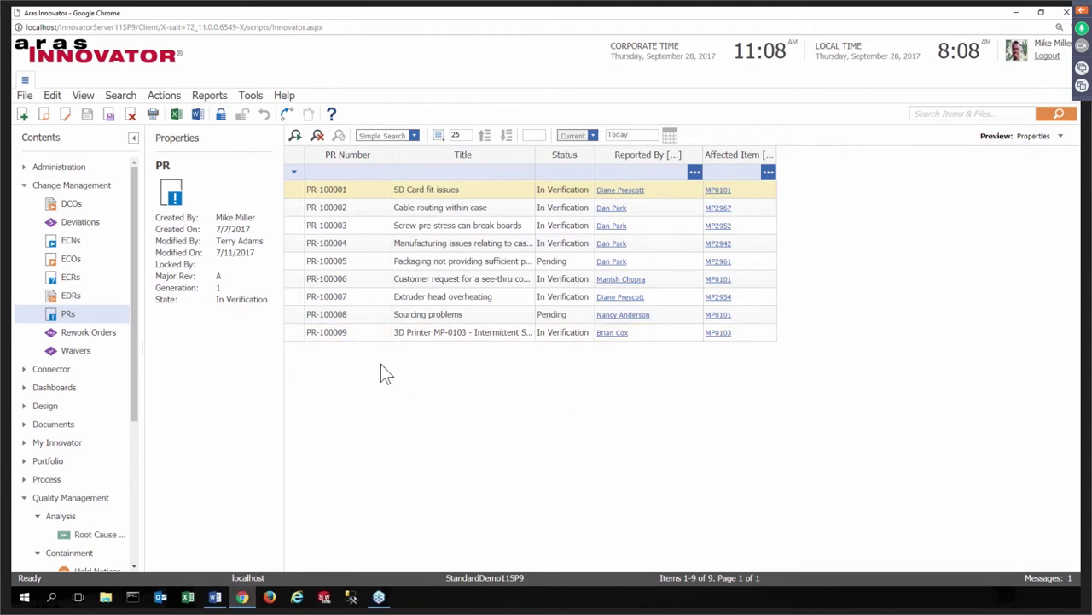
scroll(85, 337, down, 5)
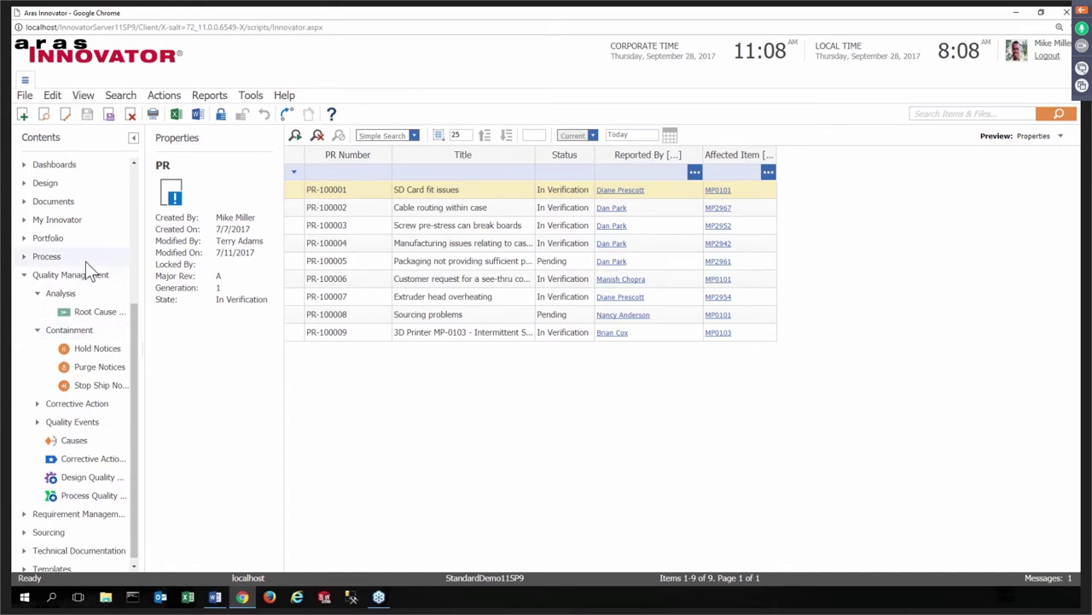
- Go through My Innovator's InBasket to the My Discussions all-messages feed
click(24, 221)
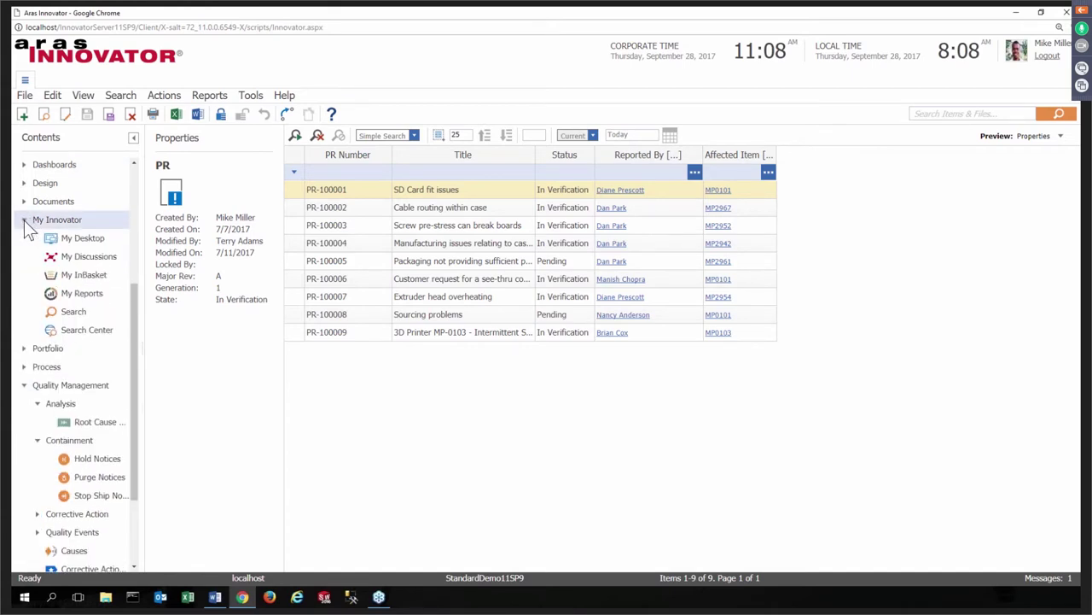
click(58, 273)
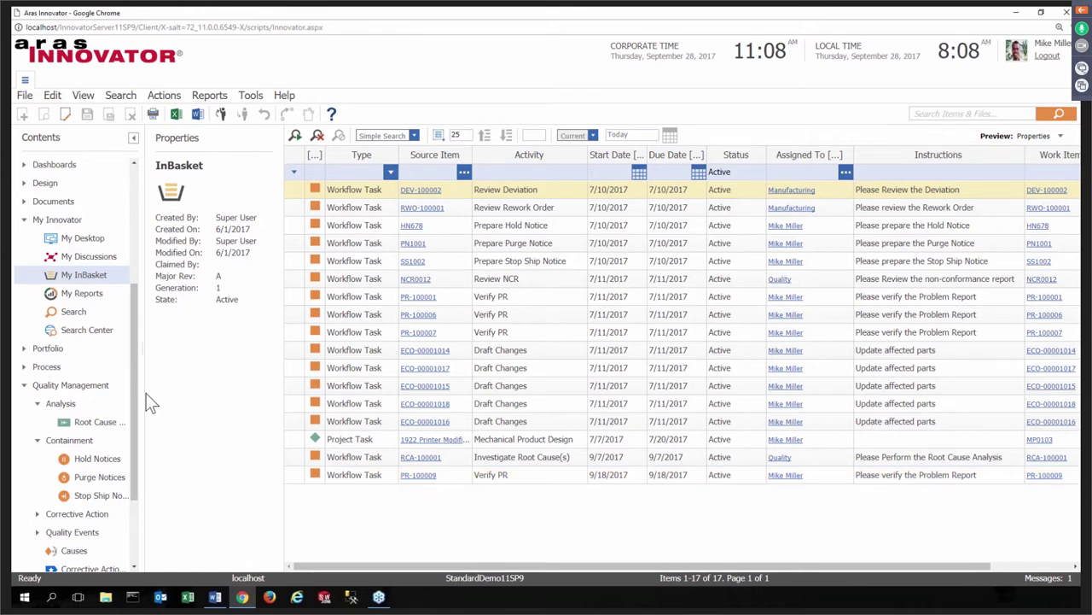
click(88, 256)
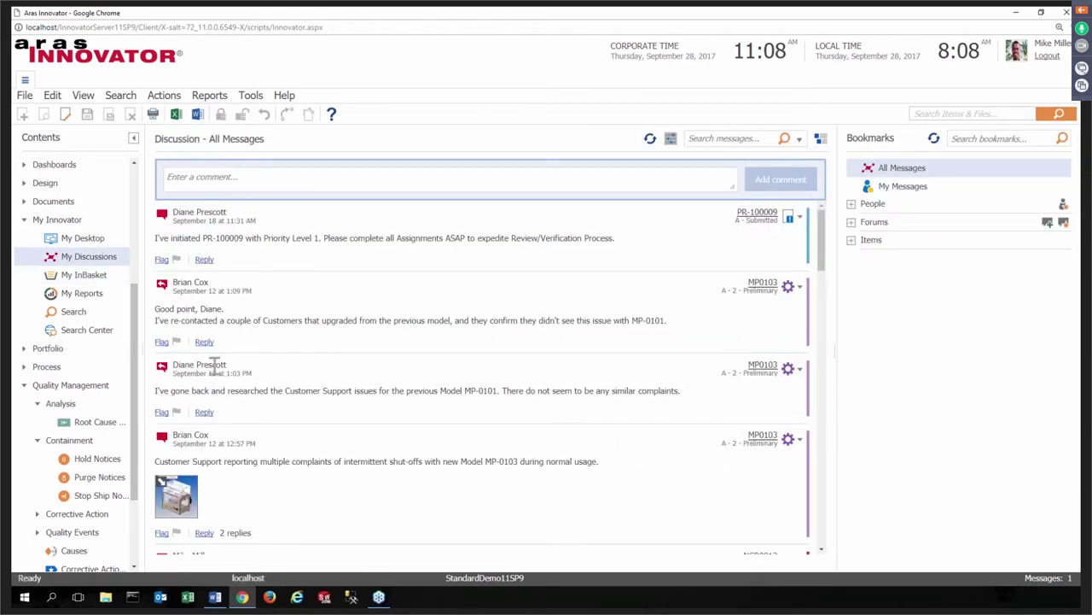
- Open part MP0103 'MakerBot Replicator with Cover' from the message's snapshot thumbnail
mouse_move(213, 367)
click(186, 504)
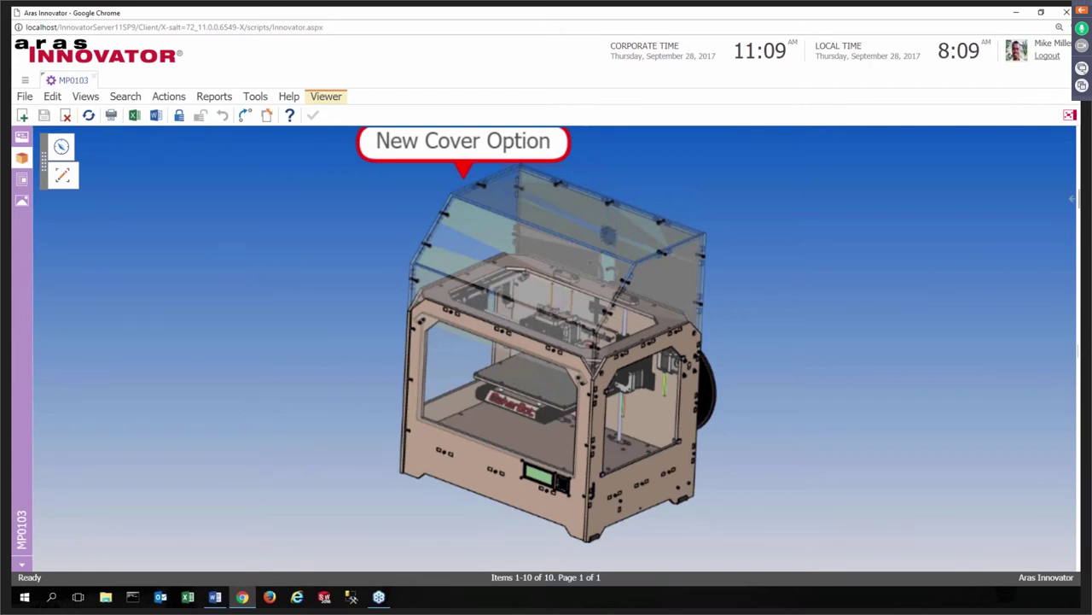
- Show the Discussion panel beside the MP0103 model, then close the part's tab
click(1069, 115)
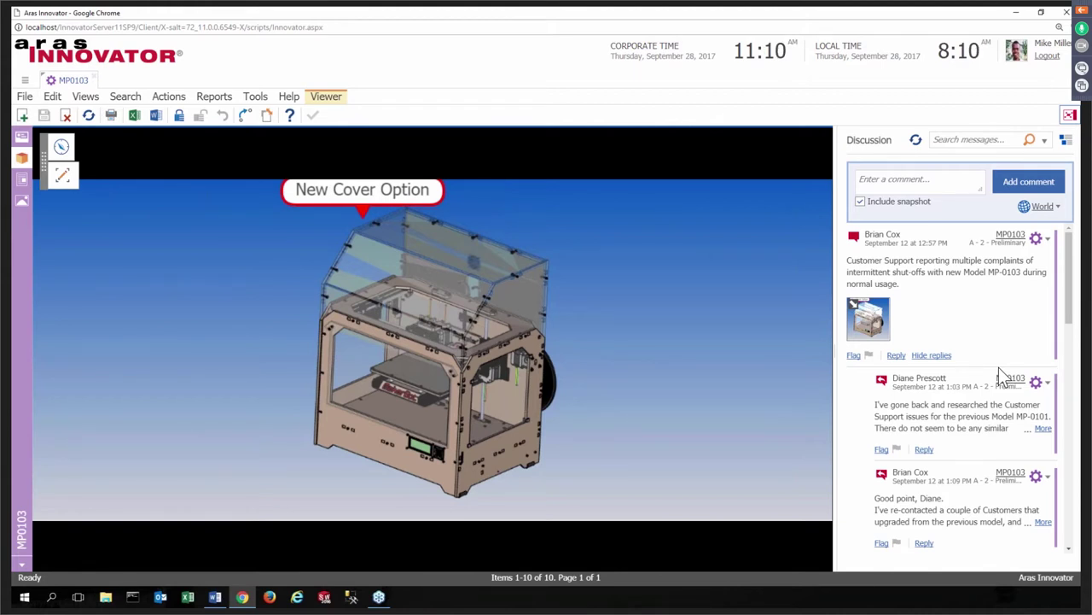
click(95, 79)
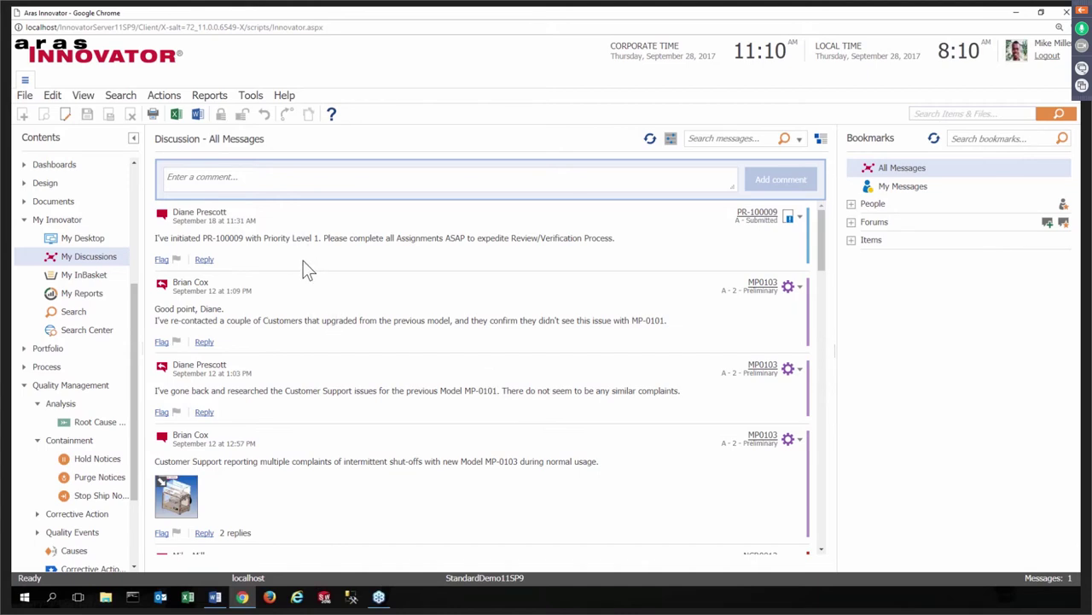
- Open PR-100009 '3D Printer MP-0103 - Intermittent Shut-Off' from the first message's link
click(757, 212)
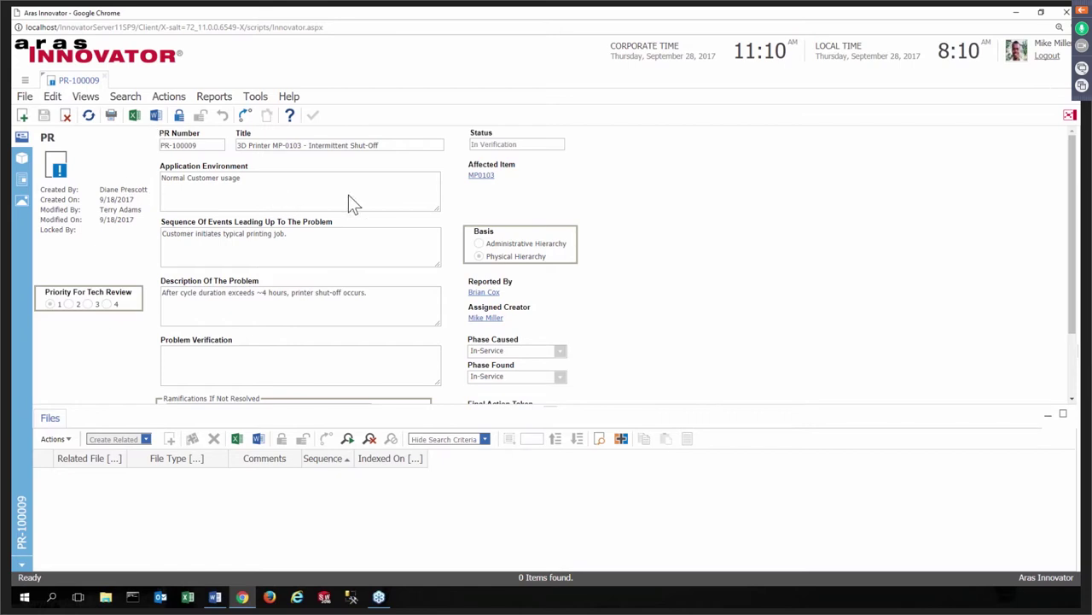
click(85, 96)
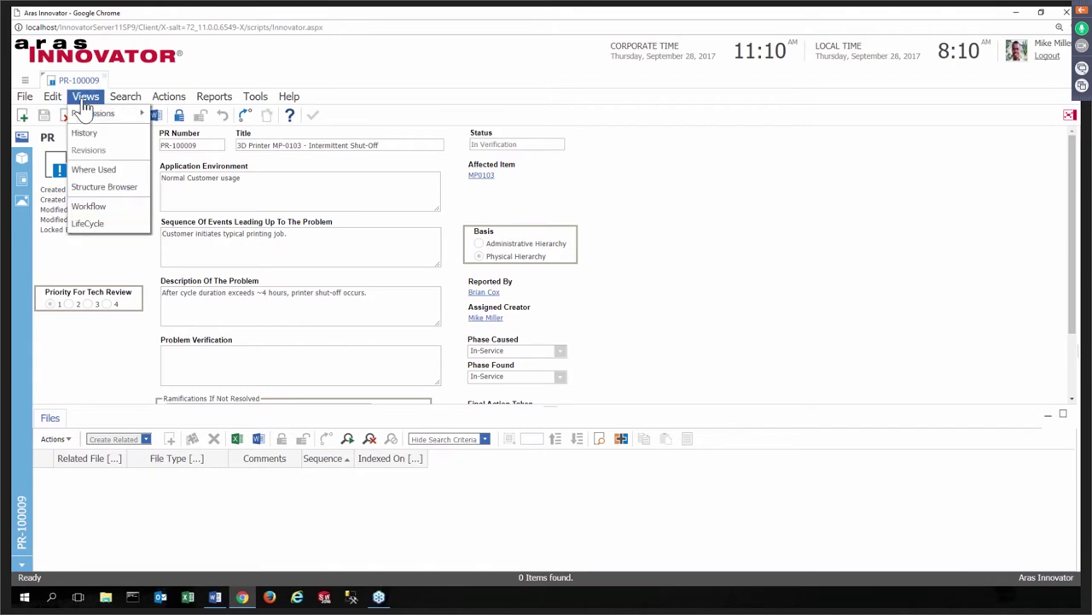
click(89, 208)
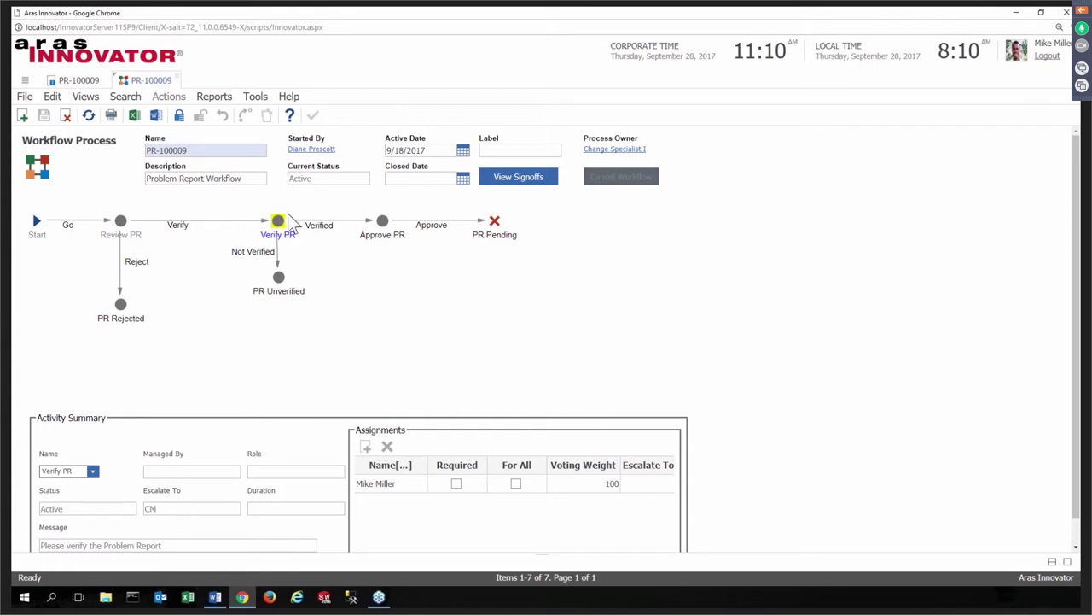
click(176, 77)
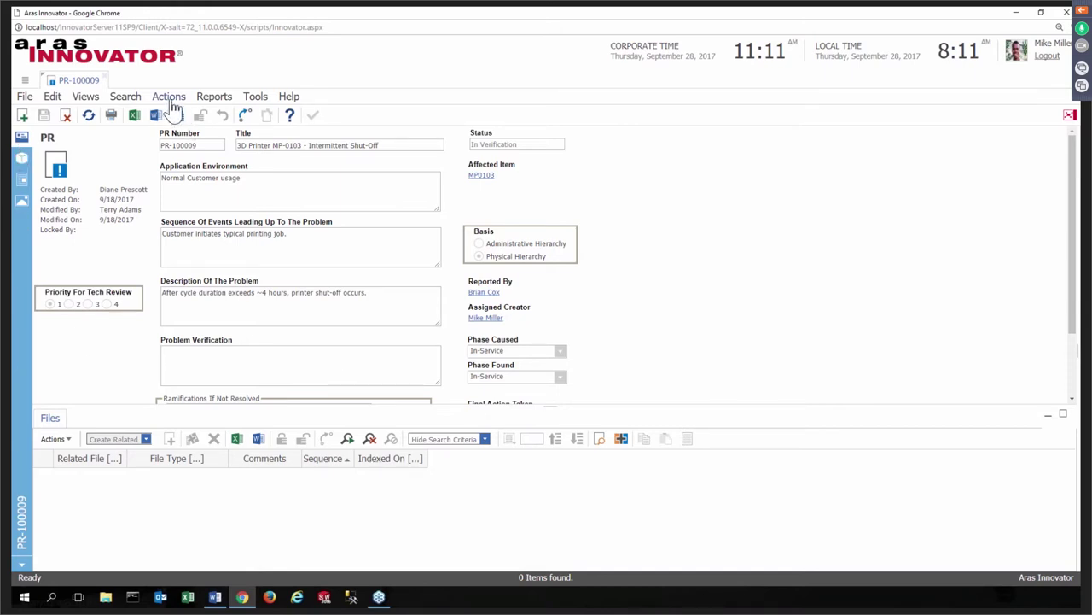
- Attach PR-100009 to the existing corrective action plan CAP005 via Actions
click(169, 97)
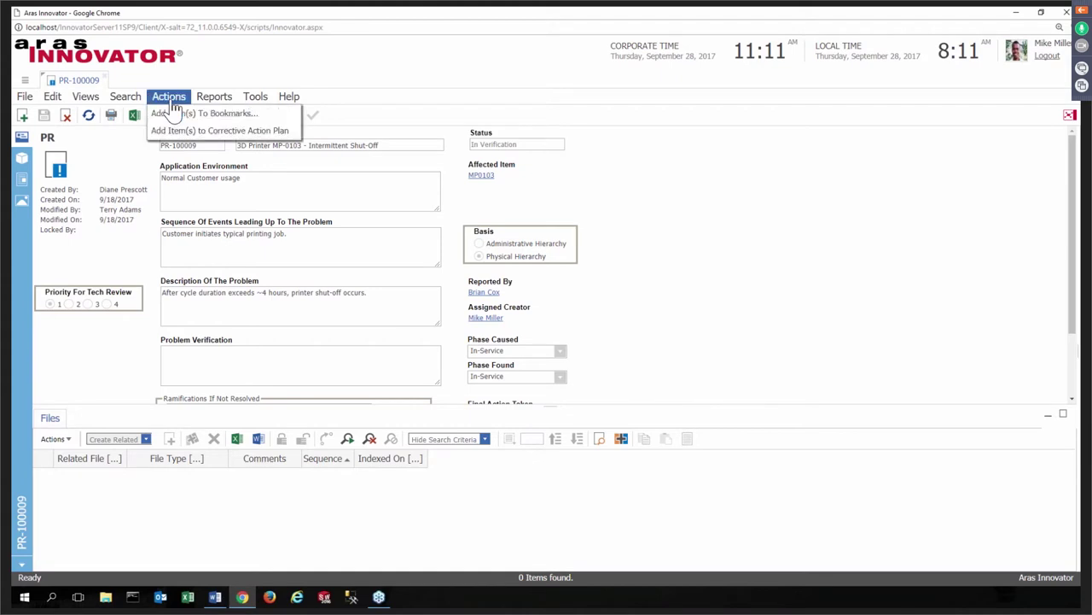
click(186, 130)
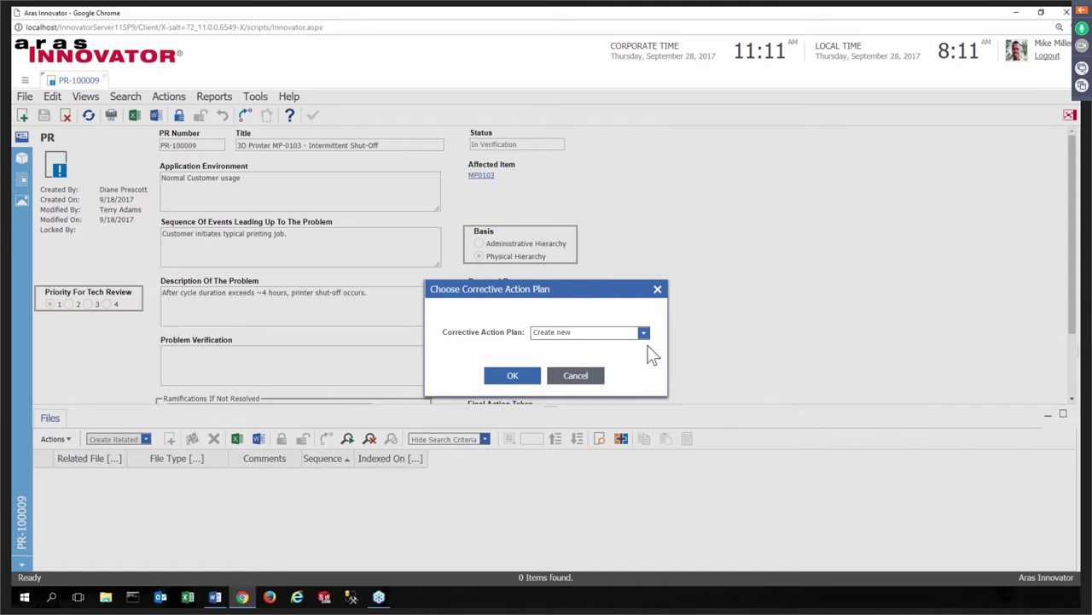
click(645, 335)
click(625, 364)
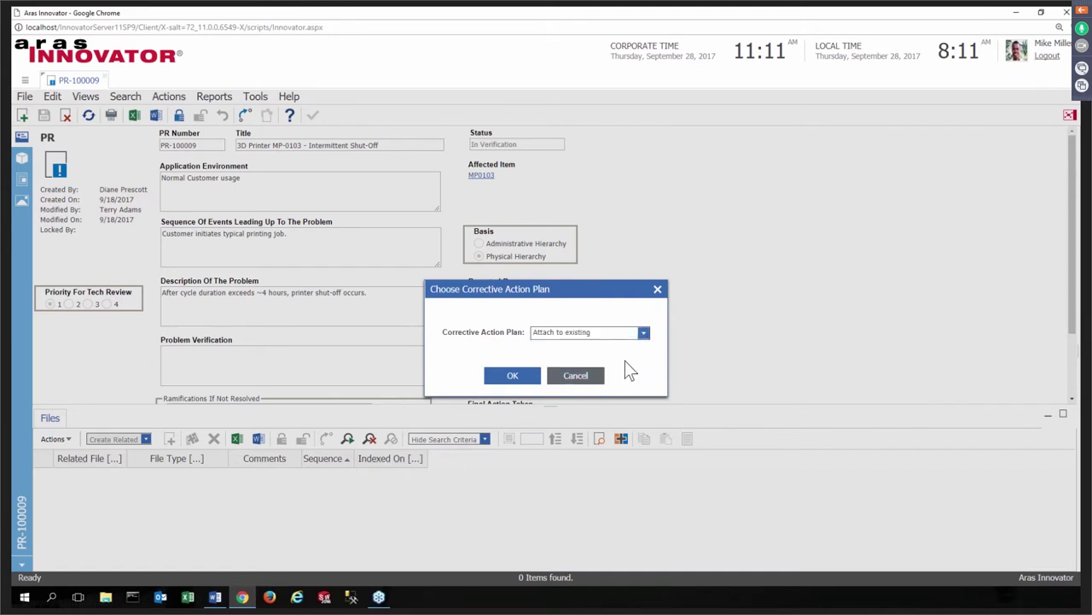
click(509, 378)
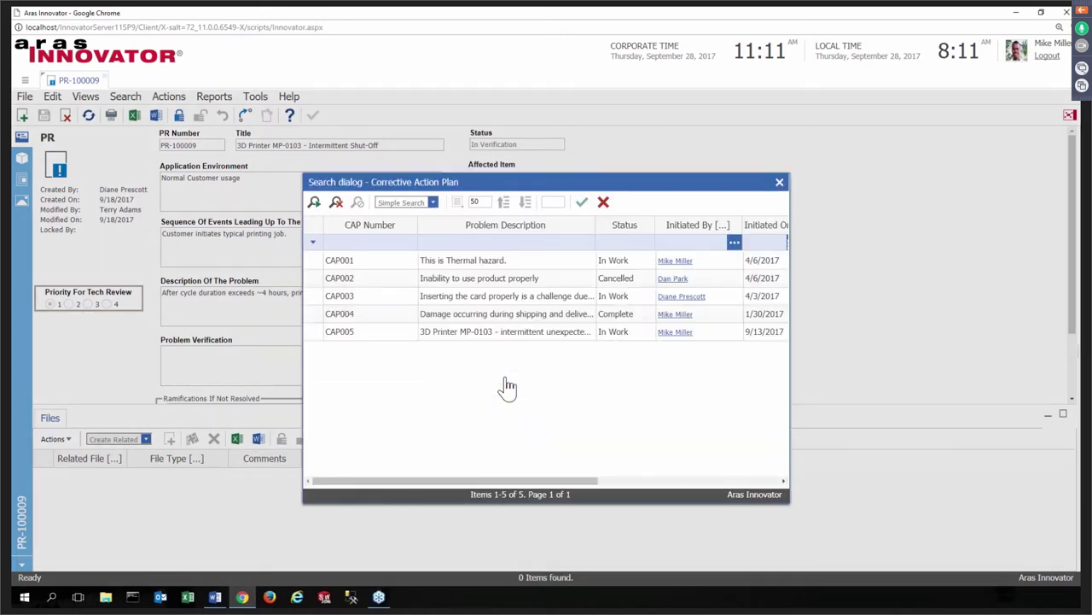
click(404, 331)
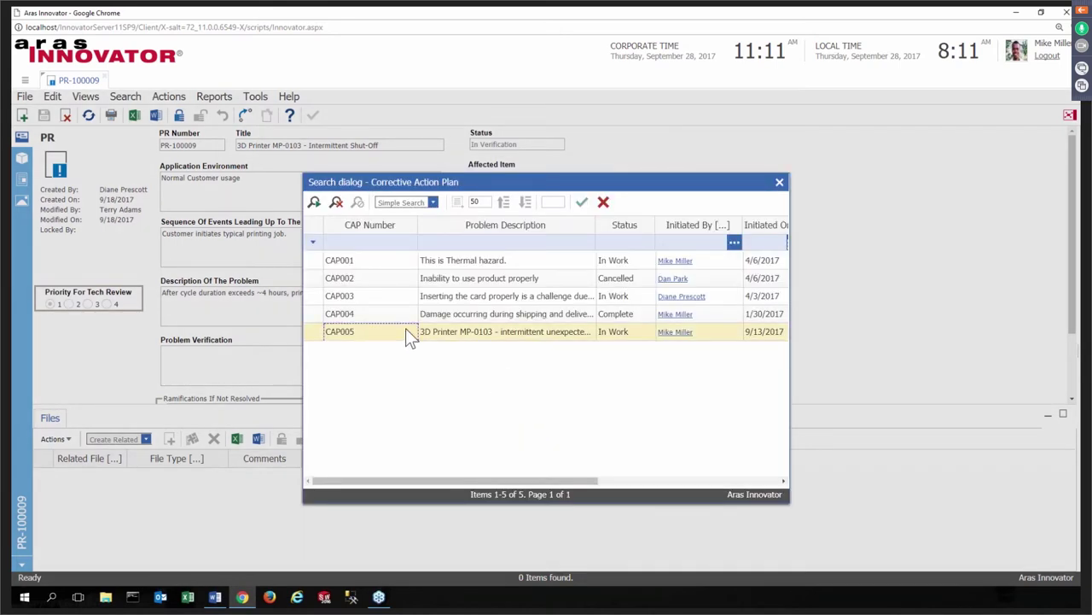
click(582, 203)
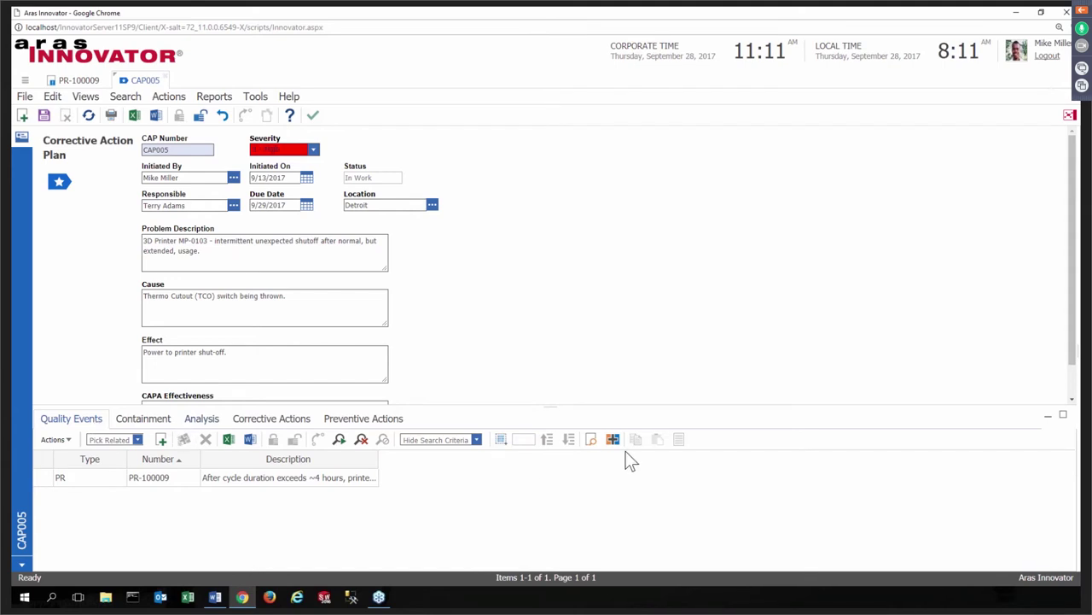
- Dismiss CAP005's quality event search unchanged and view its Containment tab showing SS1001
click(80, 483)
click(162, 444)
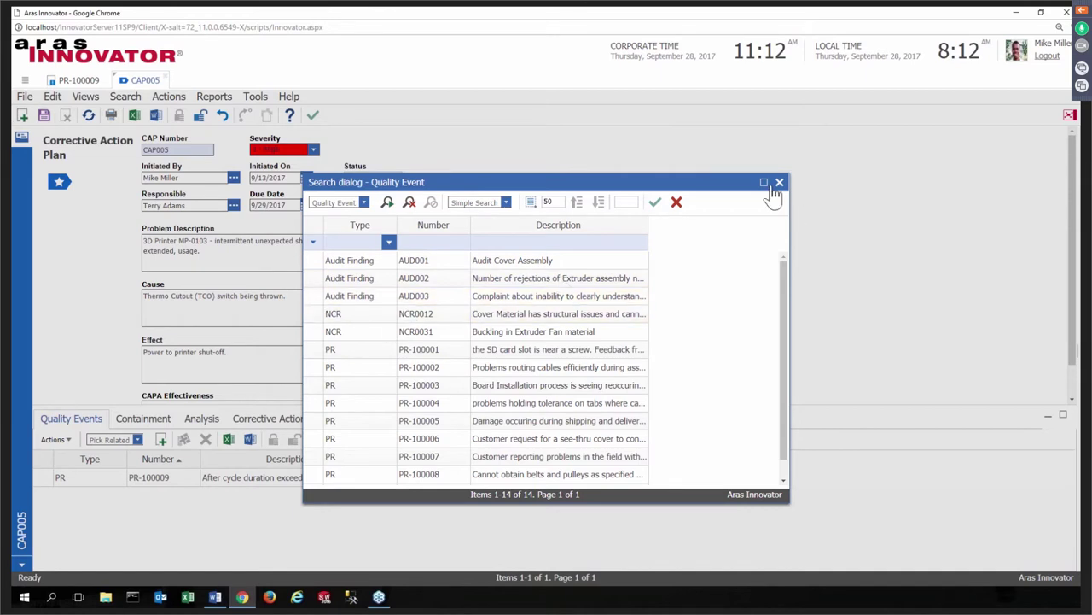
click(779, 183)
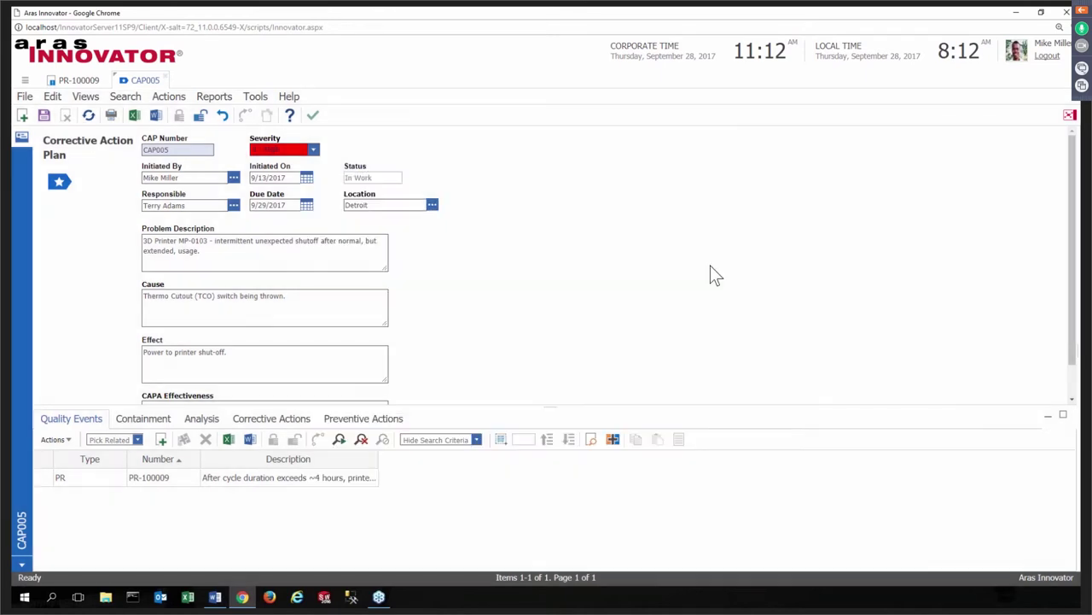
click(130, 418)
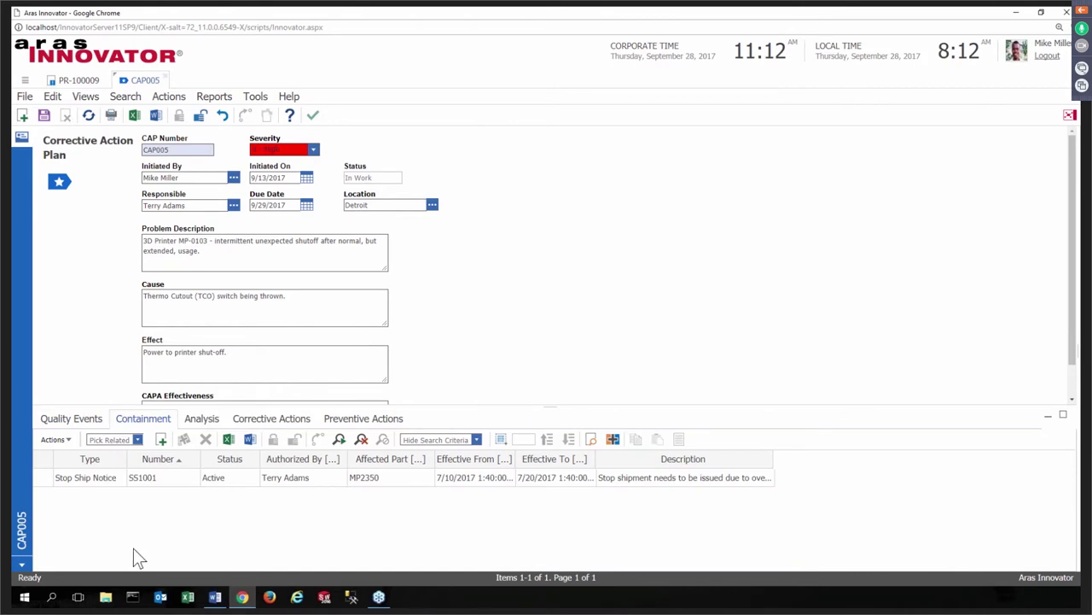
- Browse containment notices without linking any, then view CAP005's empty Analysis tab
click(161, 440)
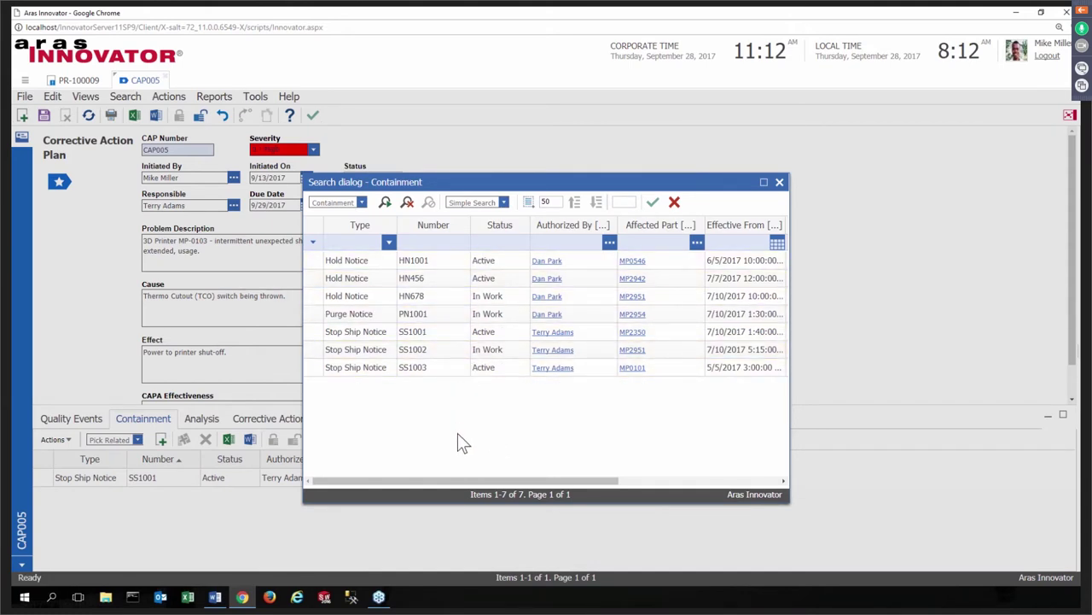
click(780, 183)
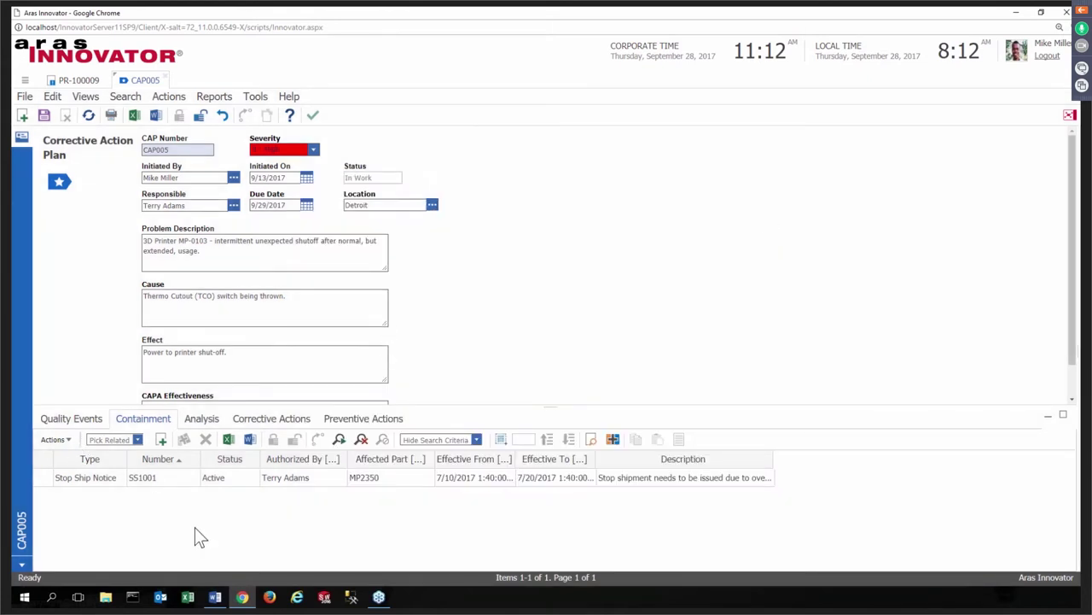
click(204, 419)
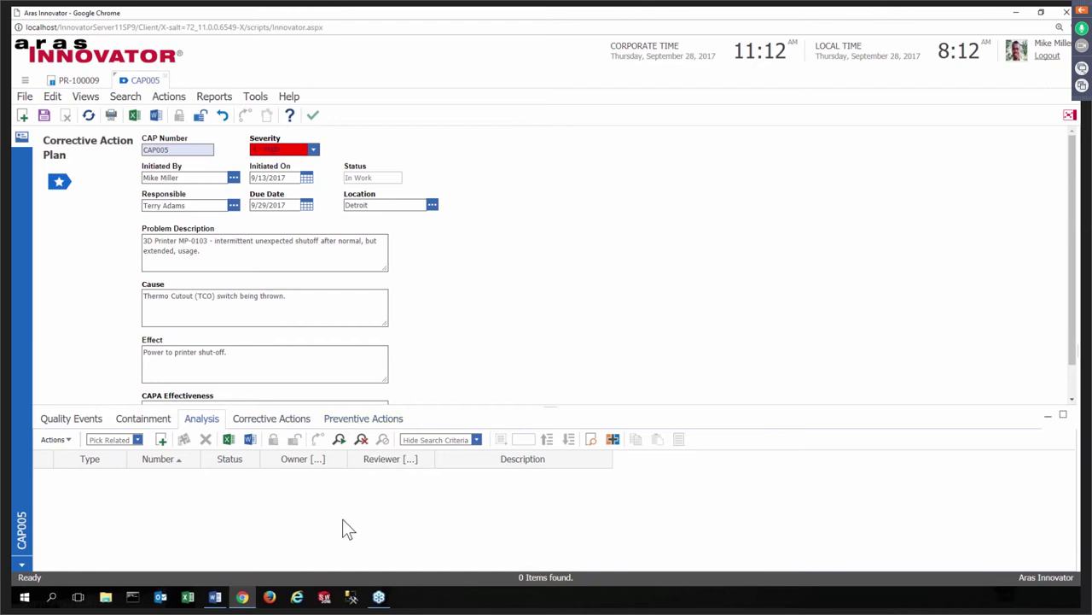
- Browse root cause analyses without linking one, then switch to Word's blank Document1
click(162, 440)
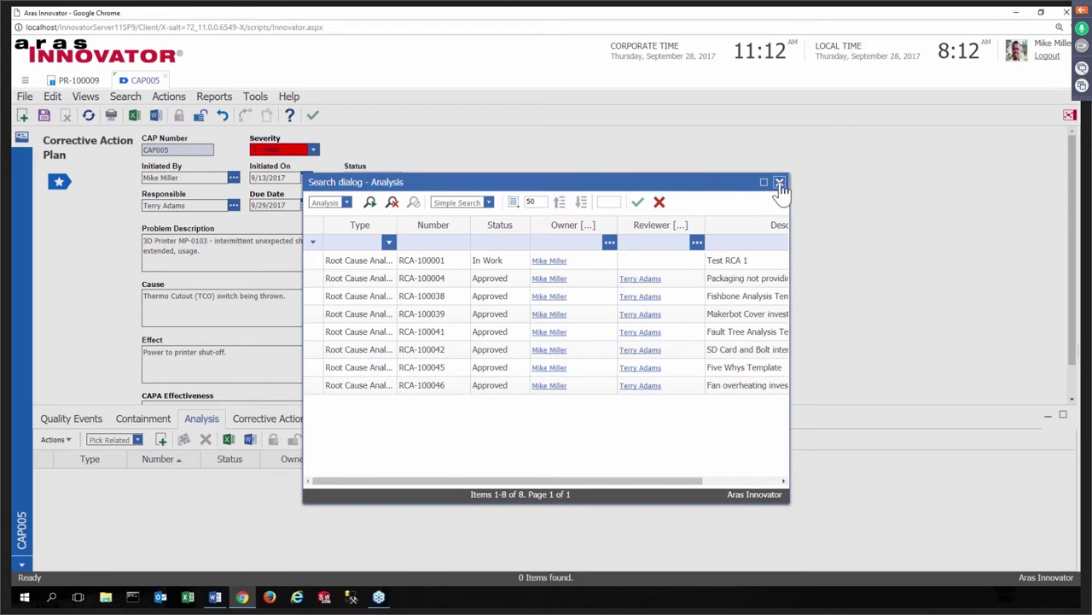
click(780, 184)
mouse_move(224, 602)
click(238, 556)
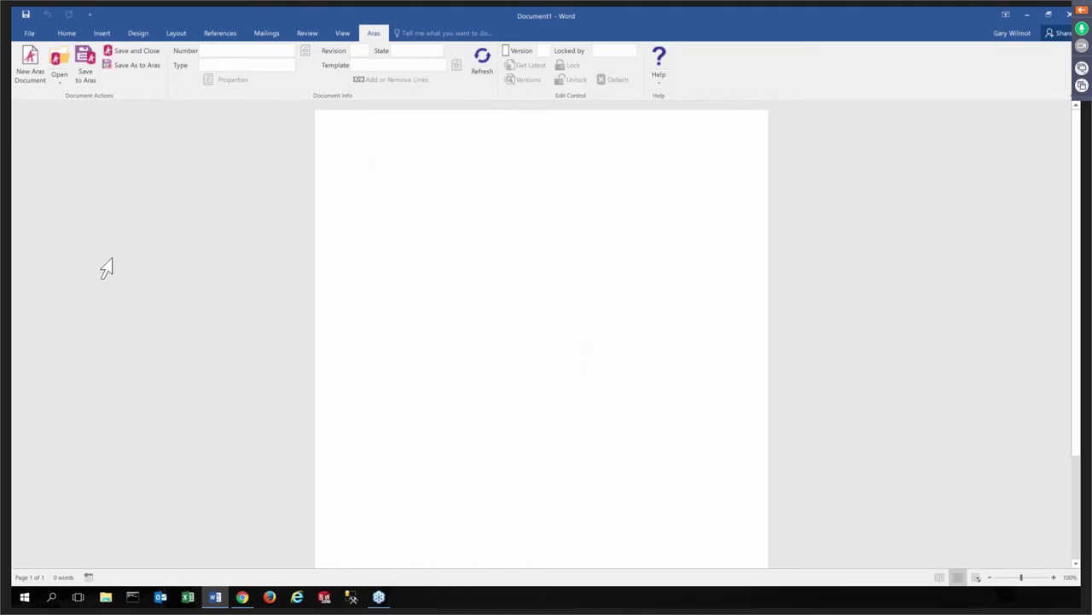
- Start a new Aras document of type Five Whys based on template RCA-100045
click(35, 63)
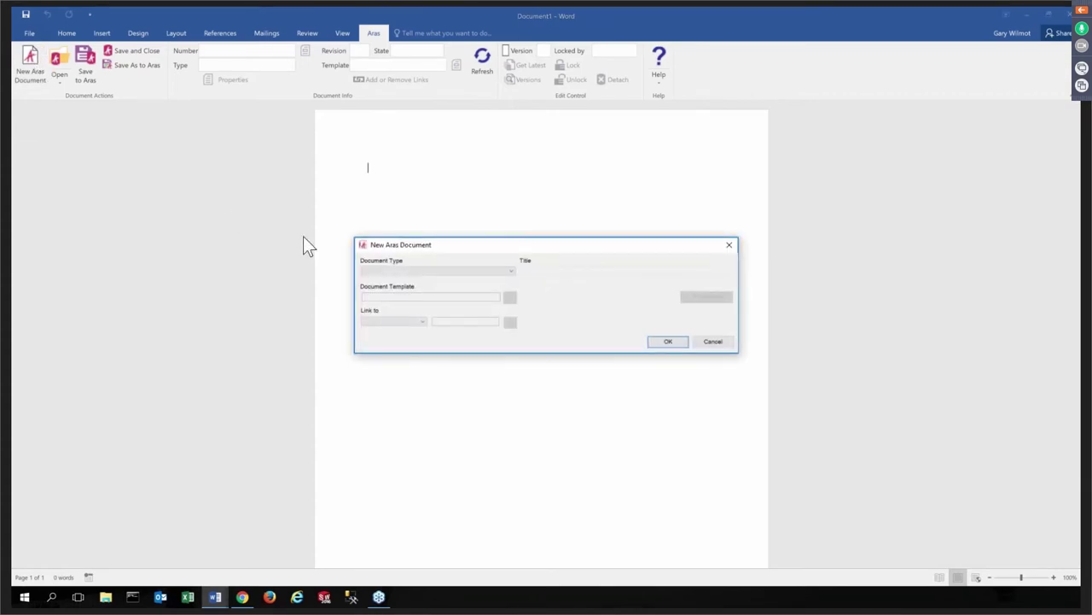
click(508, 270)
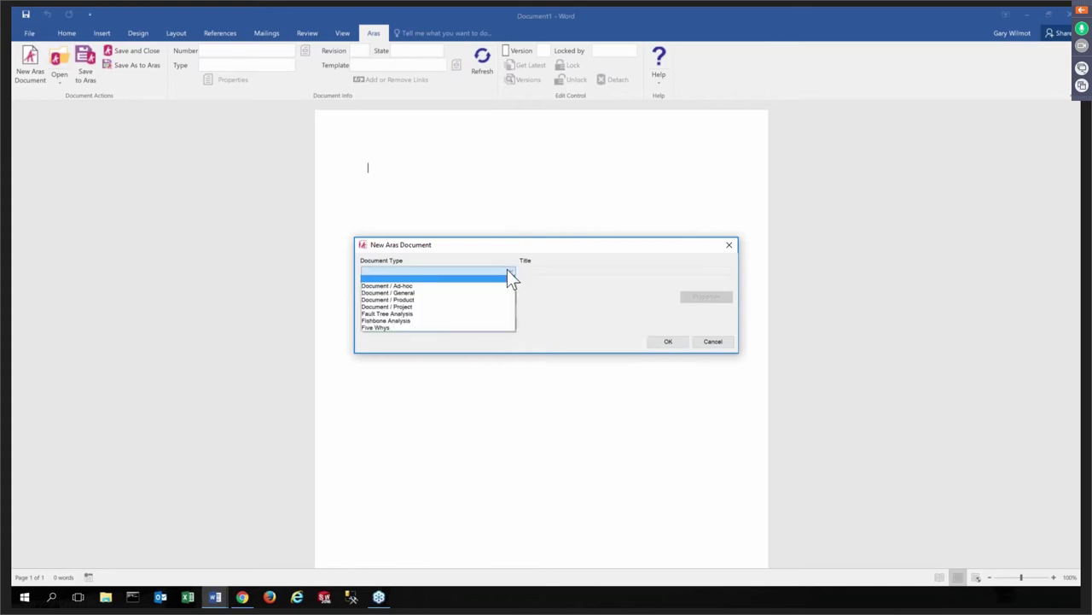
click(495, 328)
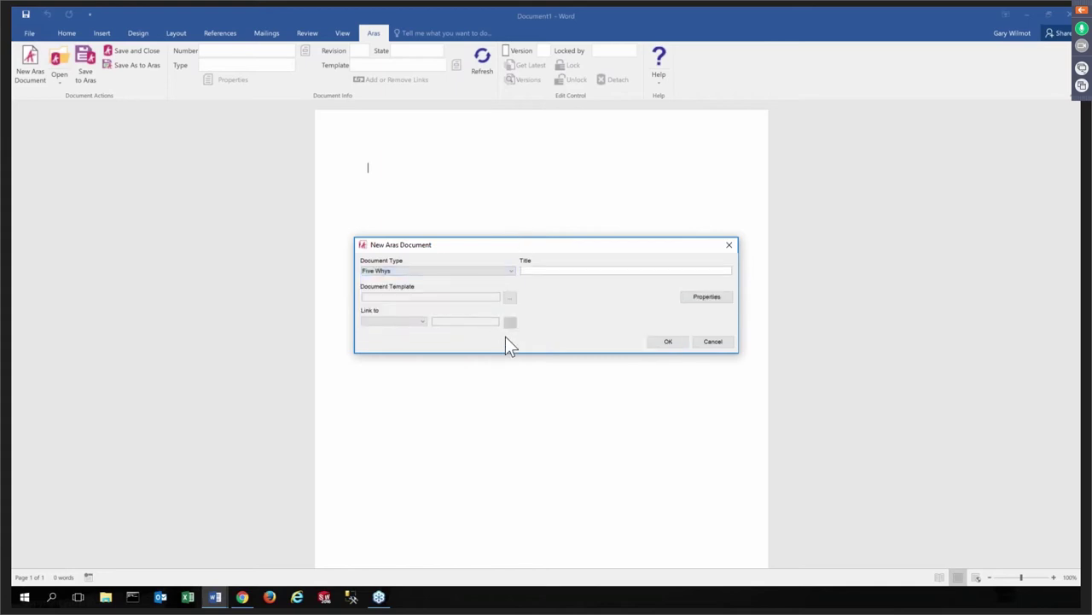
click(512, 300)
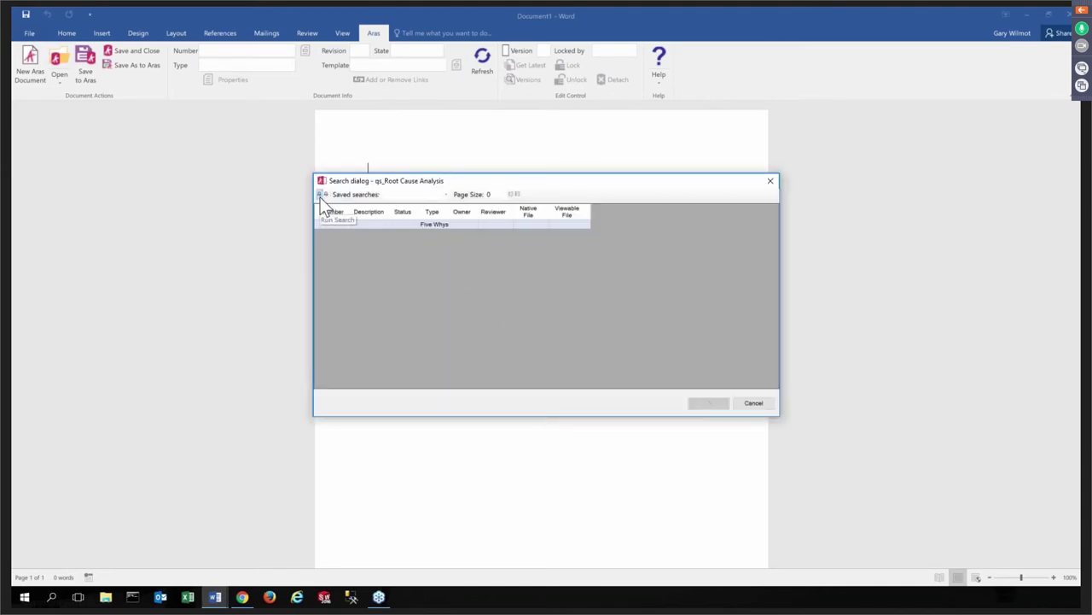
click(320, 195)
click(337, 234)
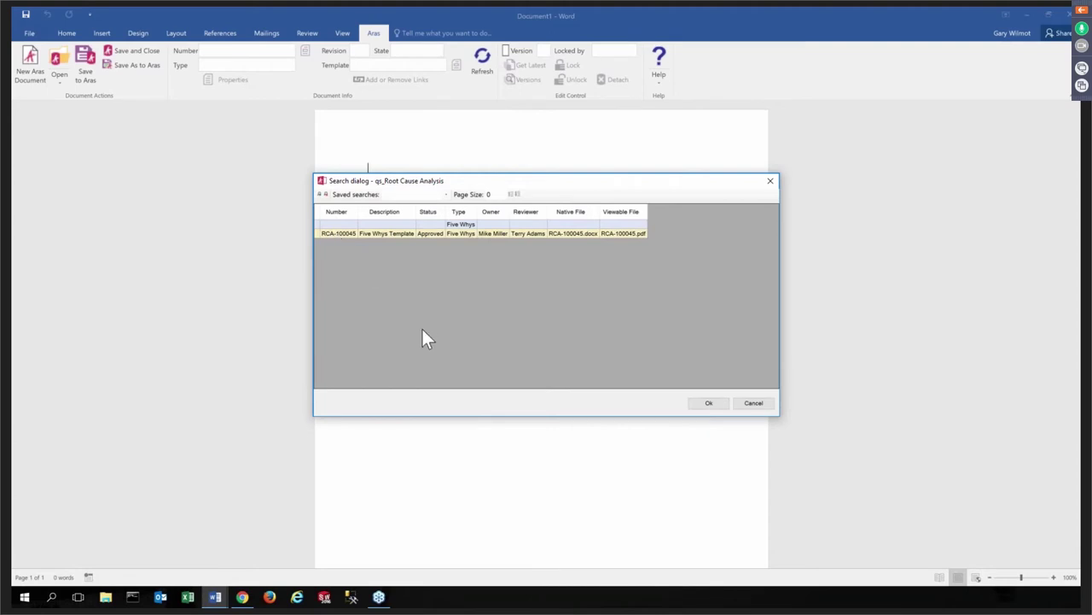
click(709, 403)
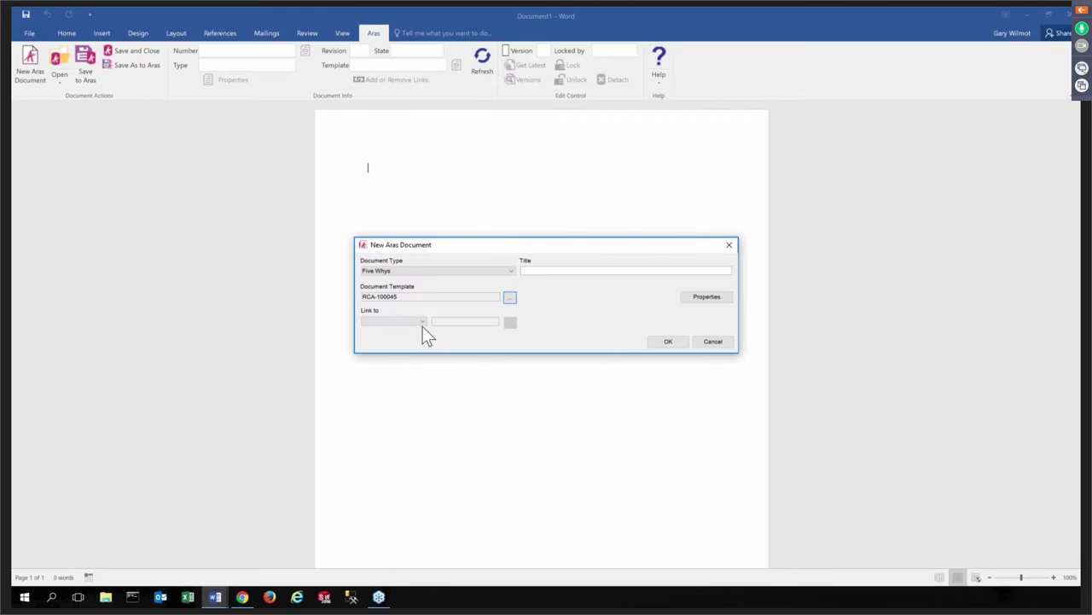
- Link the new document to corrective action plan CAP005
click(421, 323)
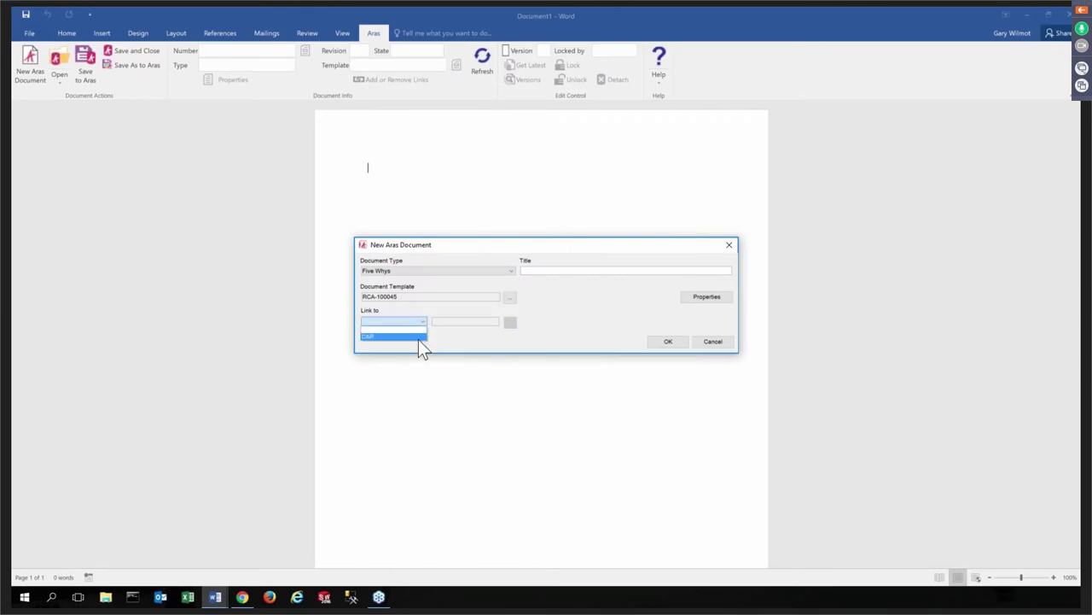
click(419, 336)
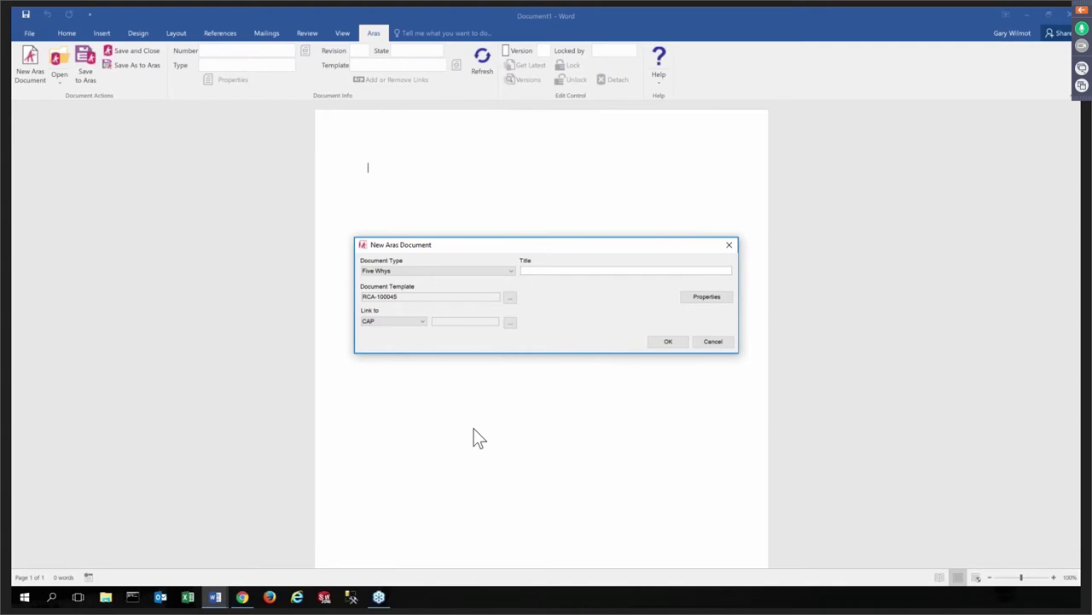
click(508, 322)
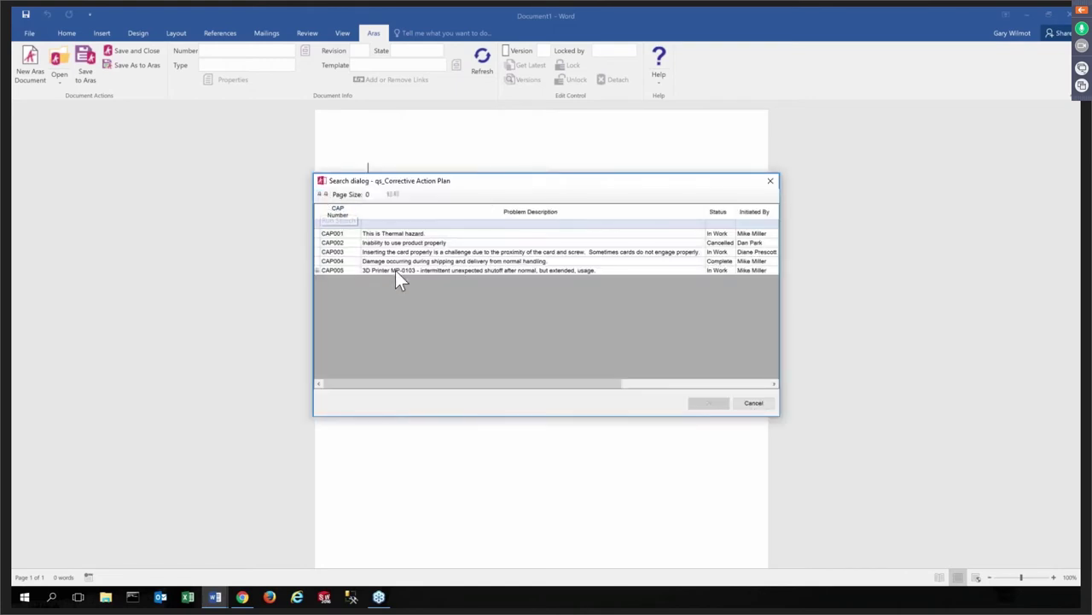
click(395, 271)
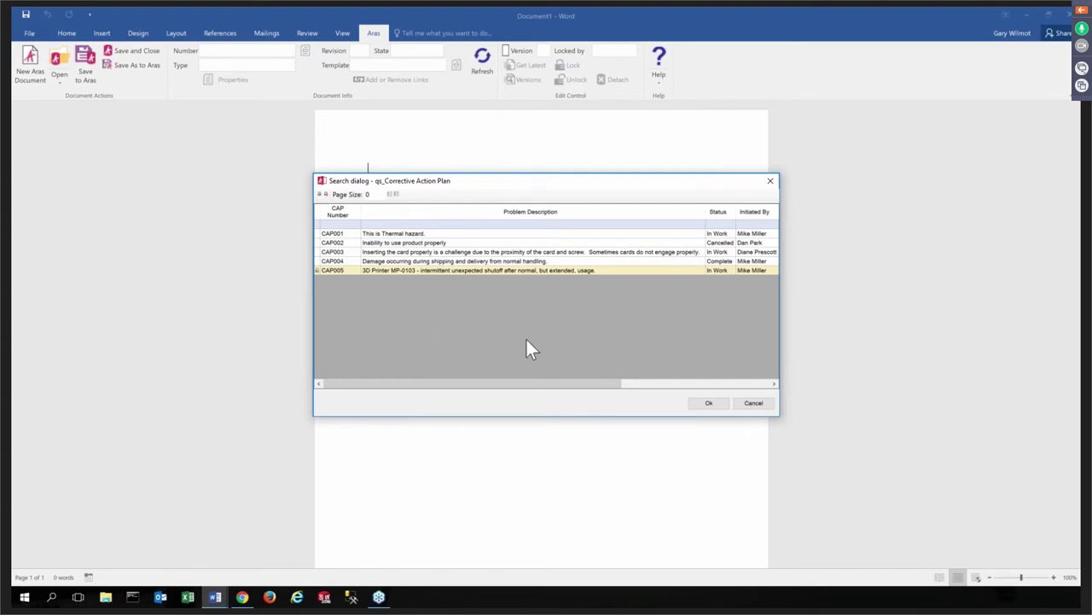
click(708, 402)
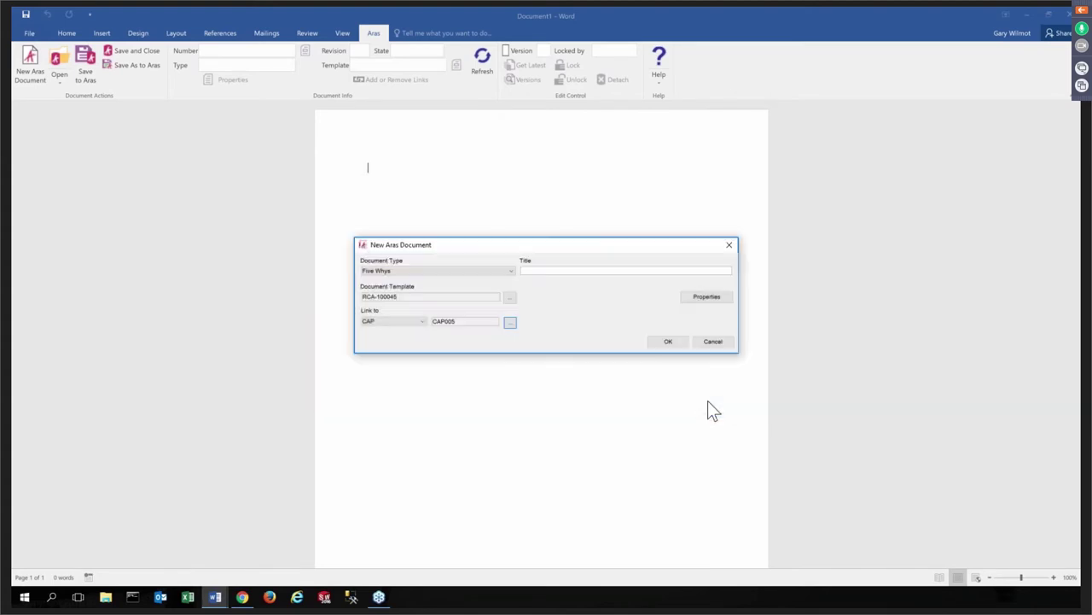
click(607, 272)
- Title the document 'Demo RCA' and create it, showing the blank Five Whys template
text(Demo RCA)
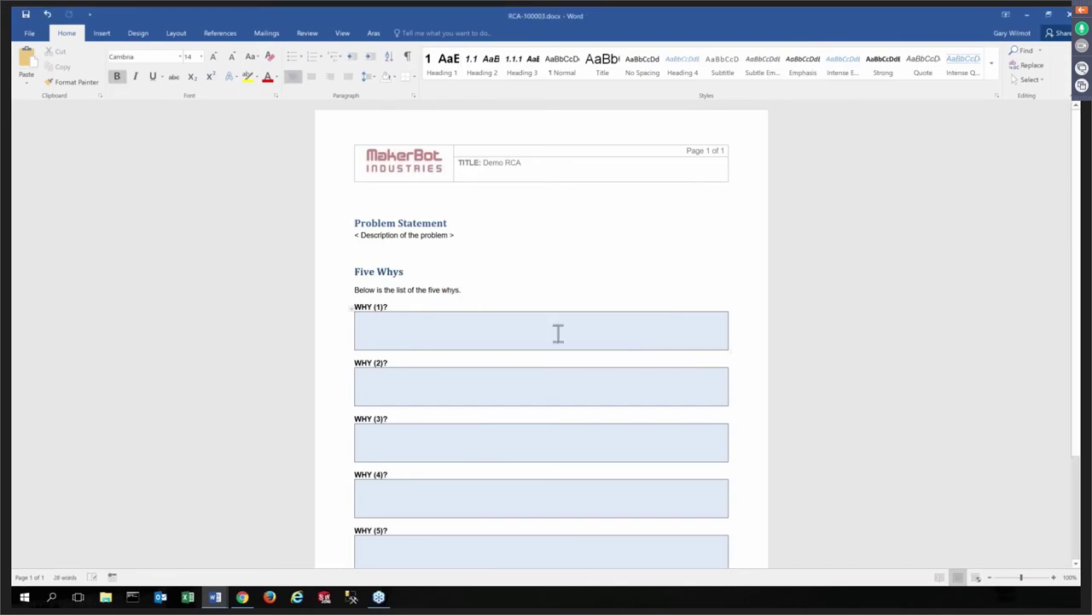
scroll(526, 362, down, 1)
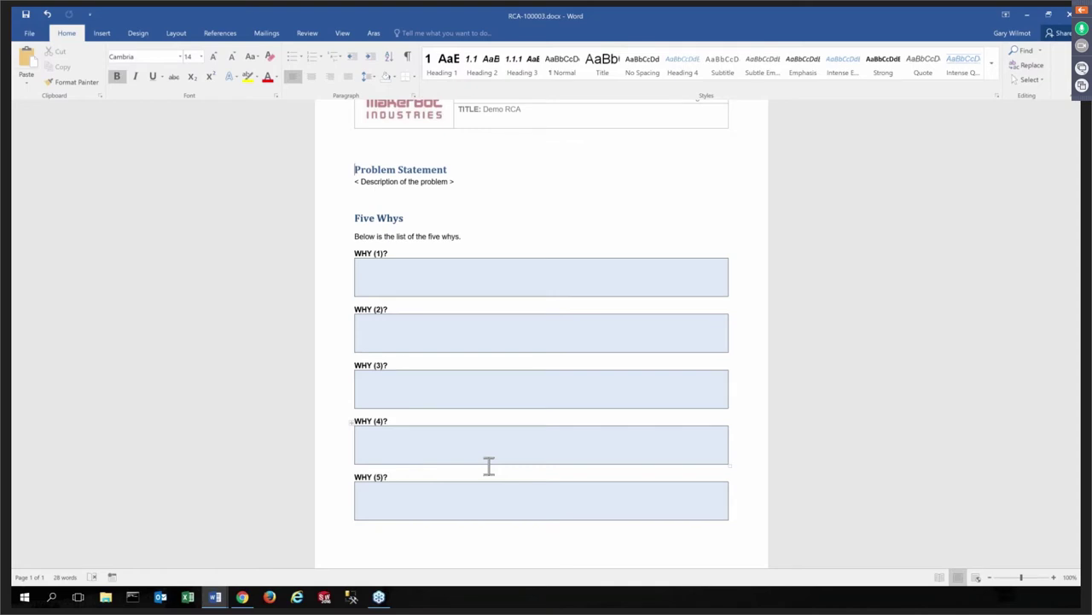
- Paste the prepared five-whys text over the template, then save RCA-100003 to Aras and close it
drag(353, 165, 409, 505)
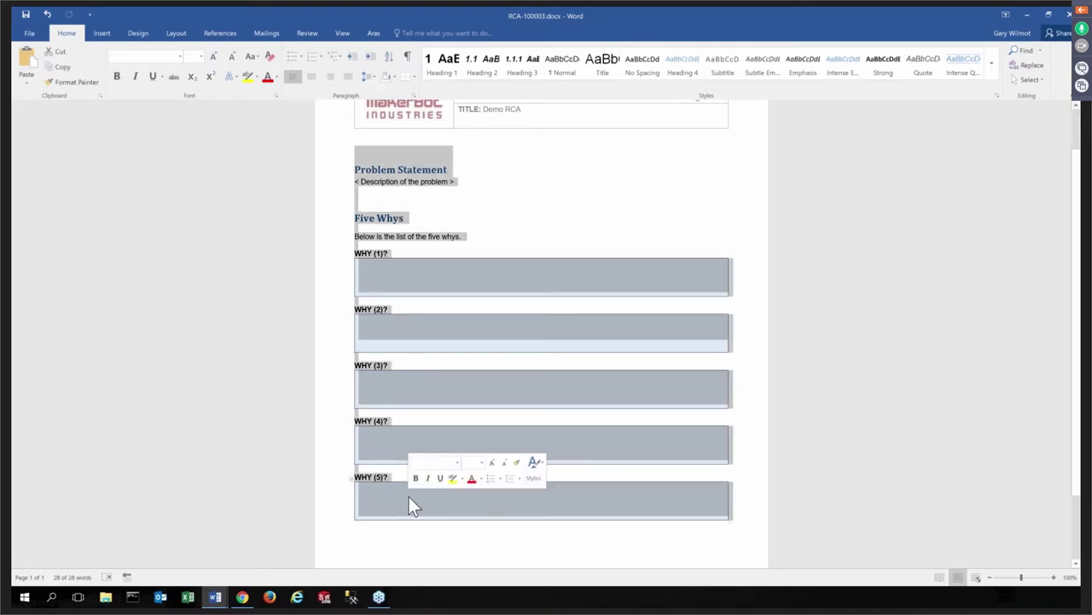
text(Problem Statement 3D Printer Model MP-0103 experiencing complete power shutdown after normal, extended usage in field.  Five Whys Below is the list of the five whys. WHY (1)? WHY did the printer experience shutdown? The Thermo Cutout (TCO) switch is being thrown to open position, breaking power circuit. WHY (2)? WHY is the TCO being thrown? Printing environment temperature exceeding allowable operating parameters. WHY (3)? WHY is temperature exceeding allowable operating parameters? Extended, continuous usage (>4 hours) causing excessive temperature buildup. WHY (4)? WHY is excessive temperature buildup occurring? Exhaust airflow insufficient to effectively maintain allowable temperature. WHY (5)? WHY is the exhaust airflow insufficient? Existing cooling fans CFM insufficient in cover-closed printing environment.)
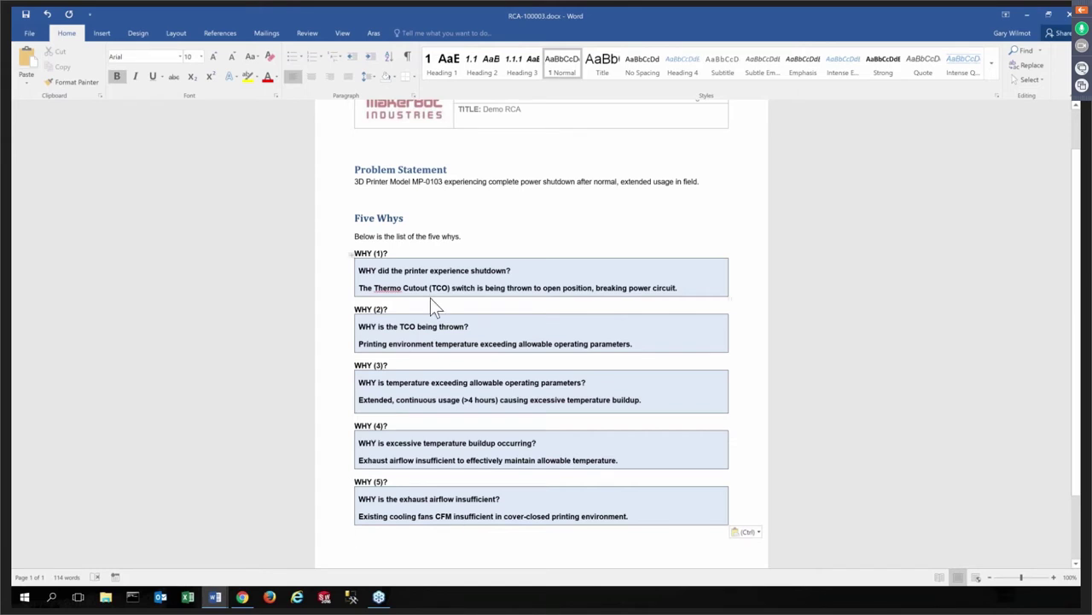
click(372, 33)
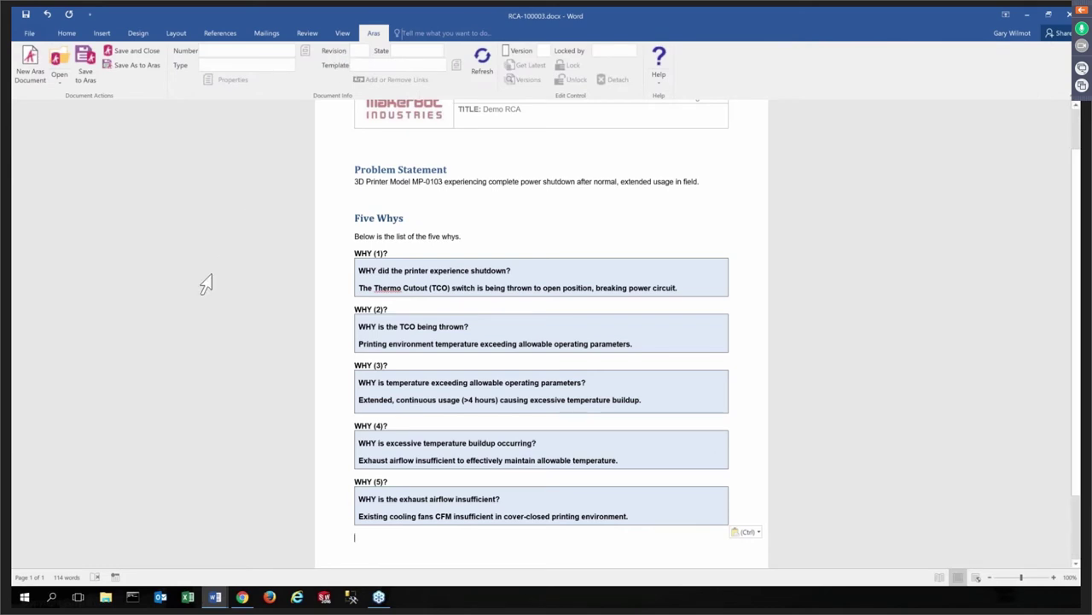
click(144, 51)
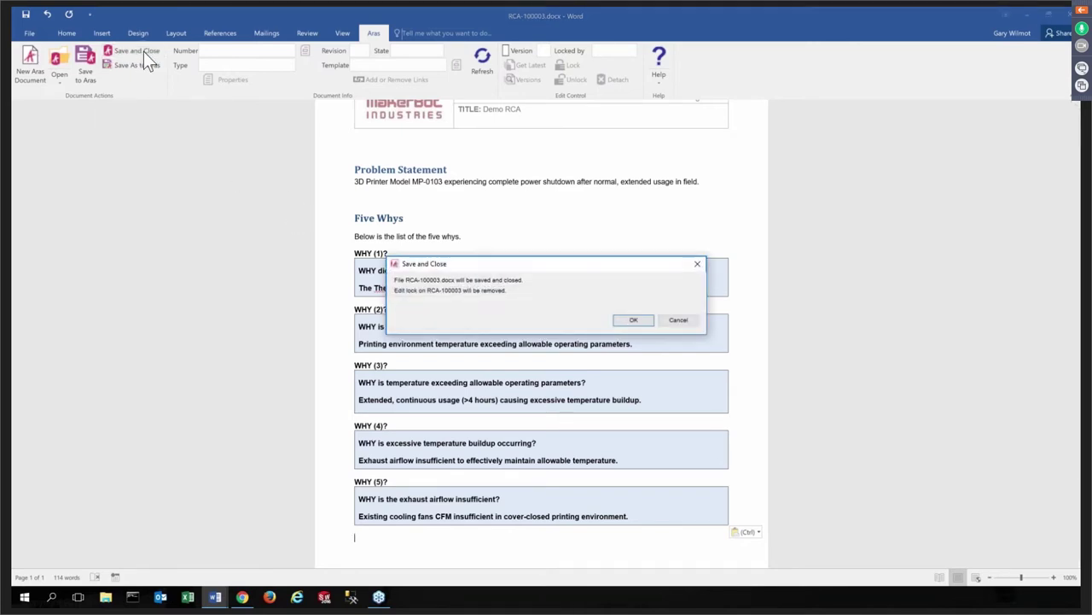
click(648, 320)
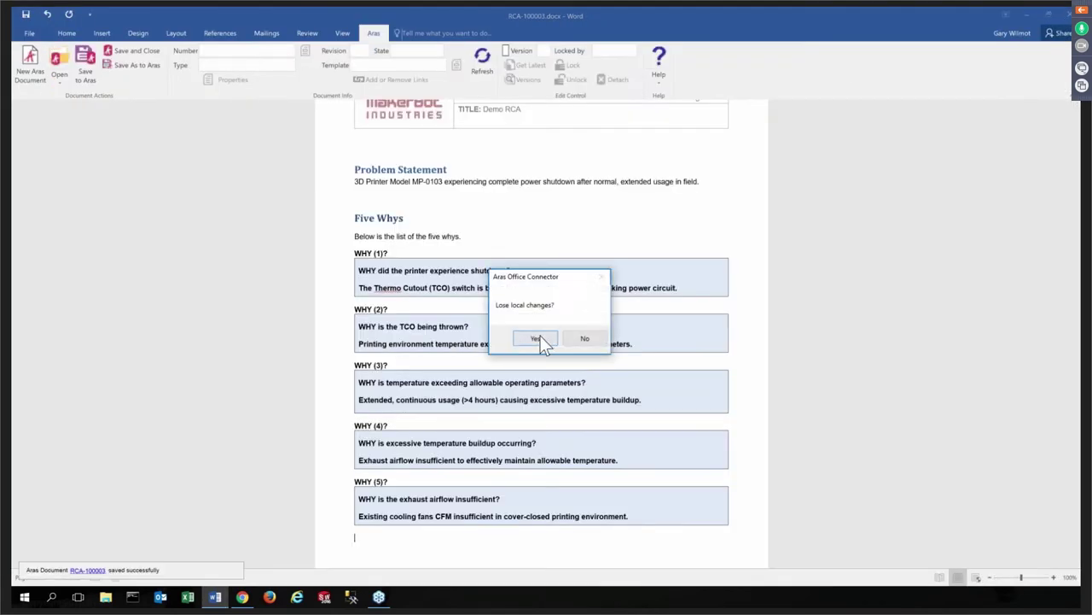
click(540, 337)
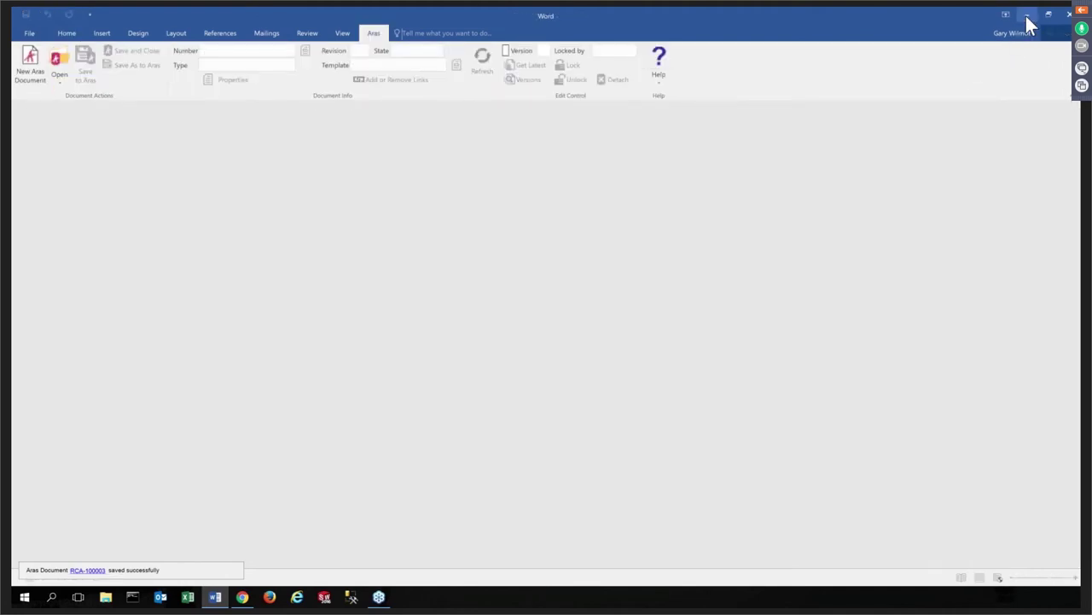
- Refresh CAP005, open RCA-100003 from its analysis list, and view its Demo RCA document
click(1026, 15)
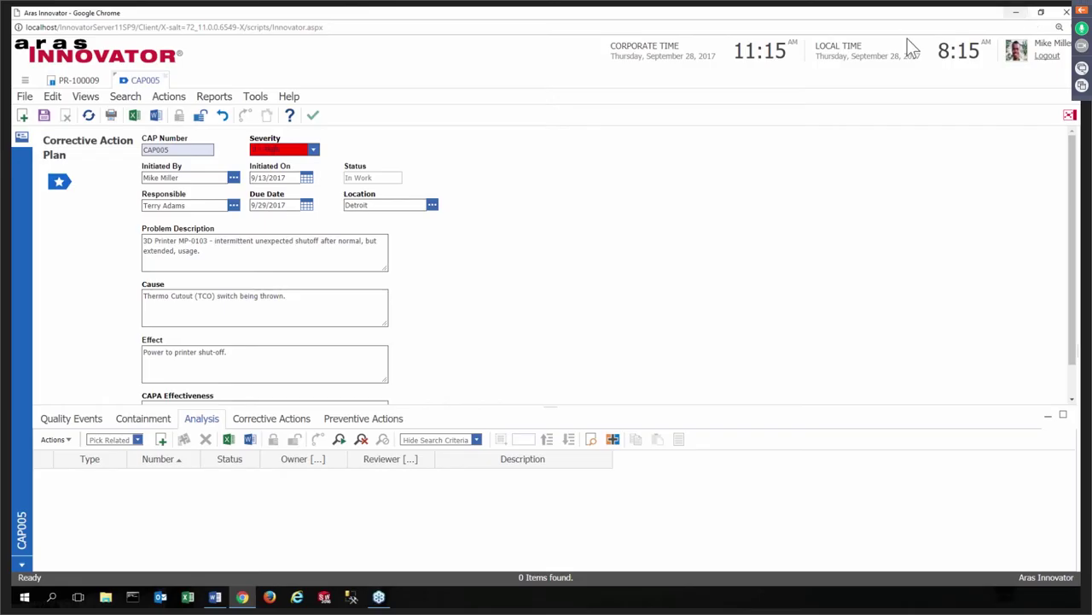
click(89, 116)
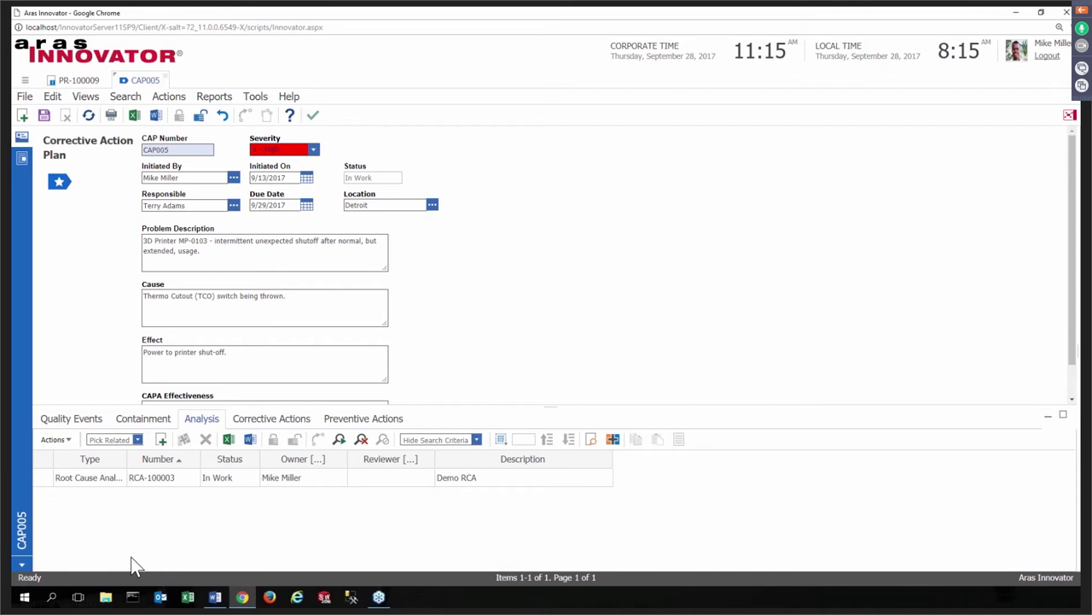
click(103, 477)
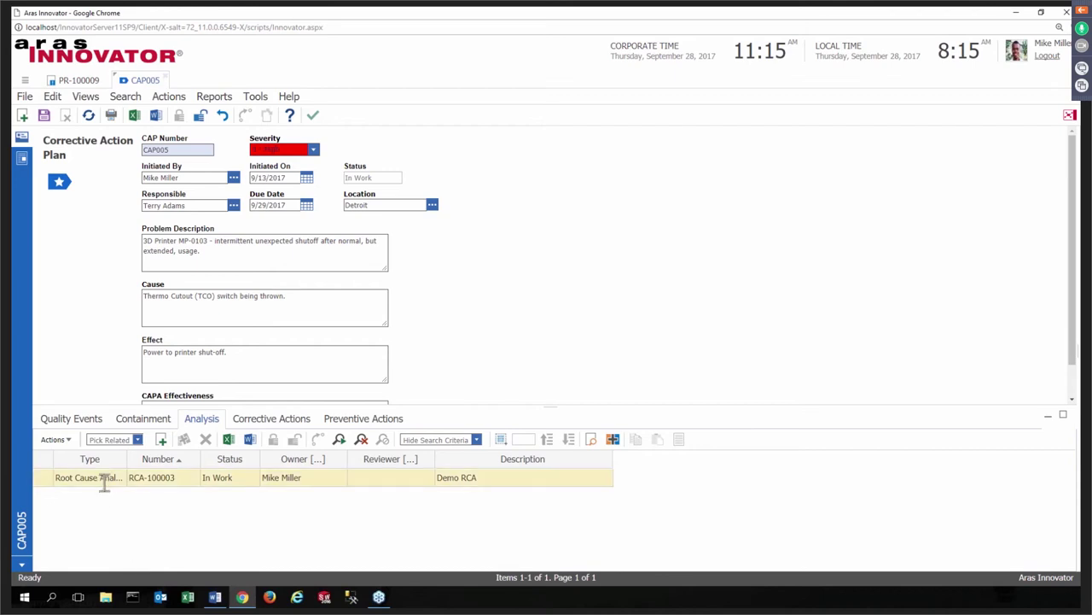
right_click(102, 477)
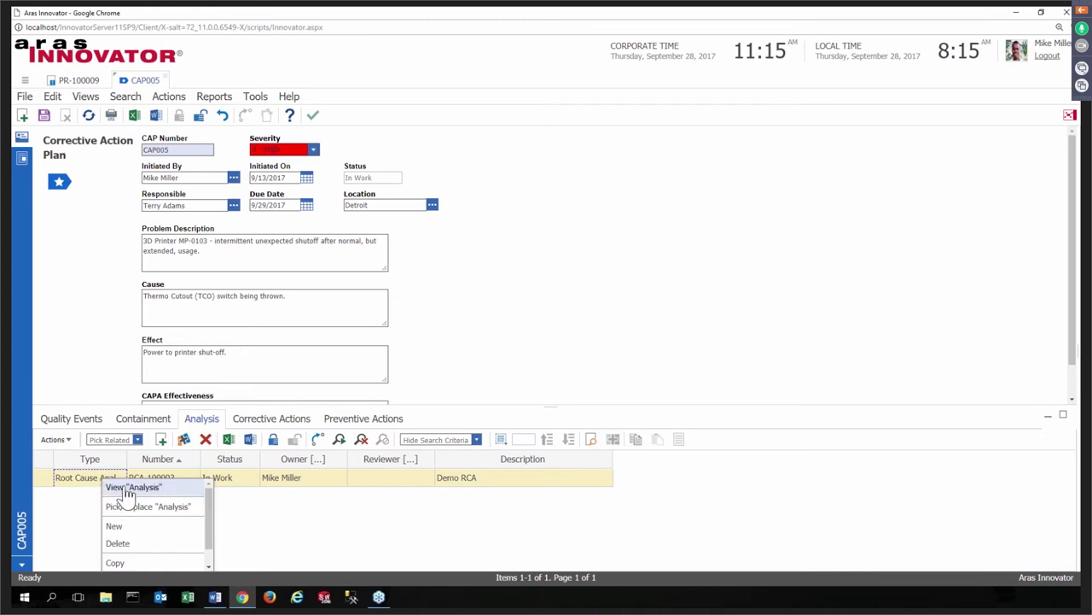
click(128, 488)
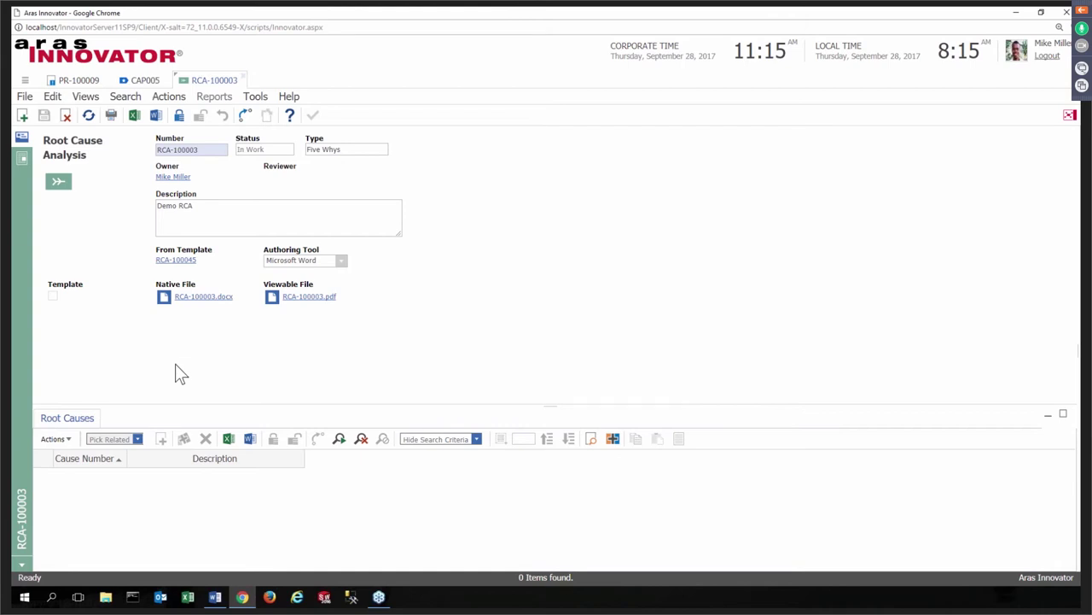
click(22, 160)
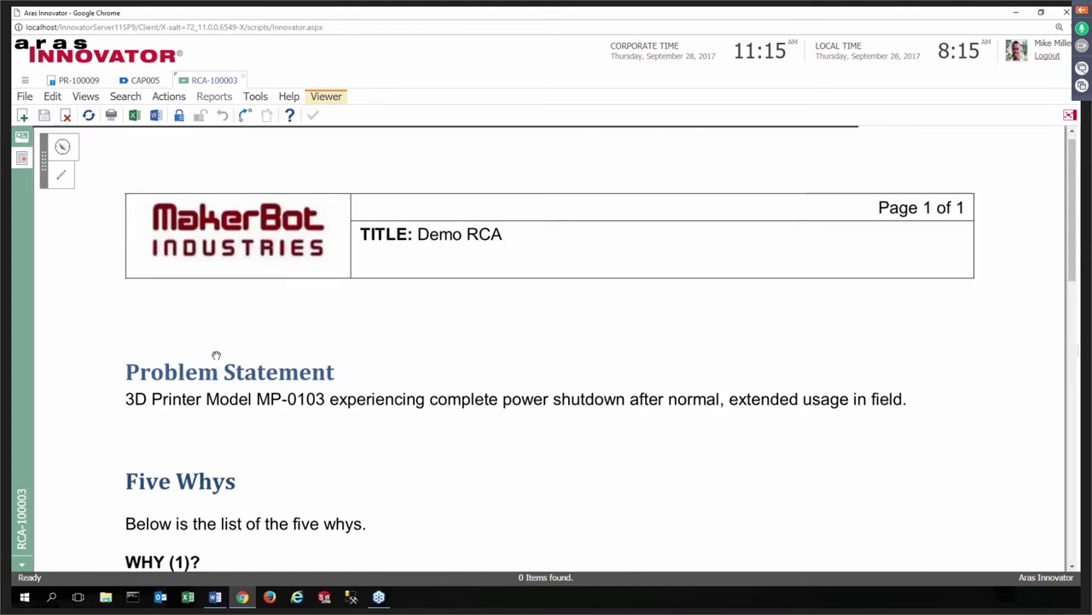
- Scribble a red circle around 'cooling fans CFM' in WHY (5), then return to the RCA-100003 form
scroll(216, 355, down, 2)
scroll(218, 348, down, 3)
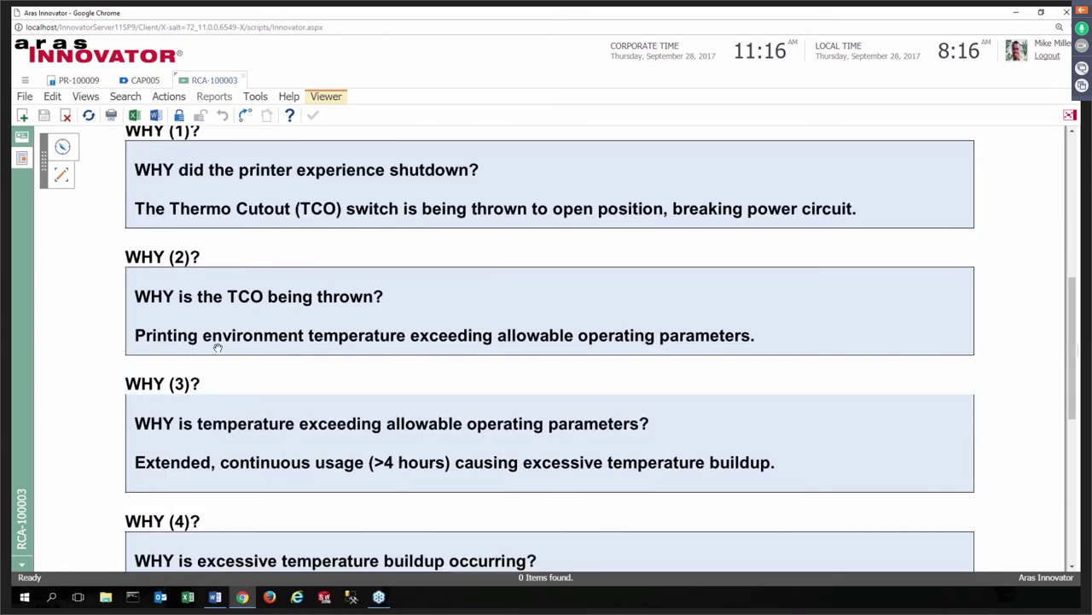
scroll(218, 349, down, 5)
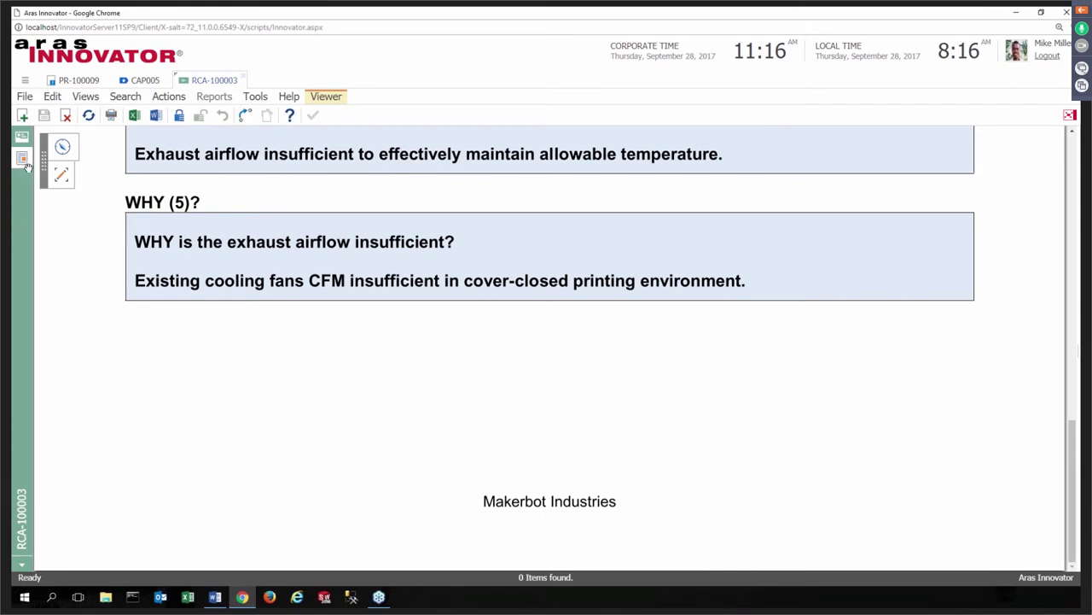
click(65, 182)
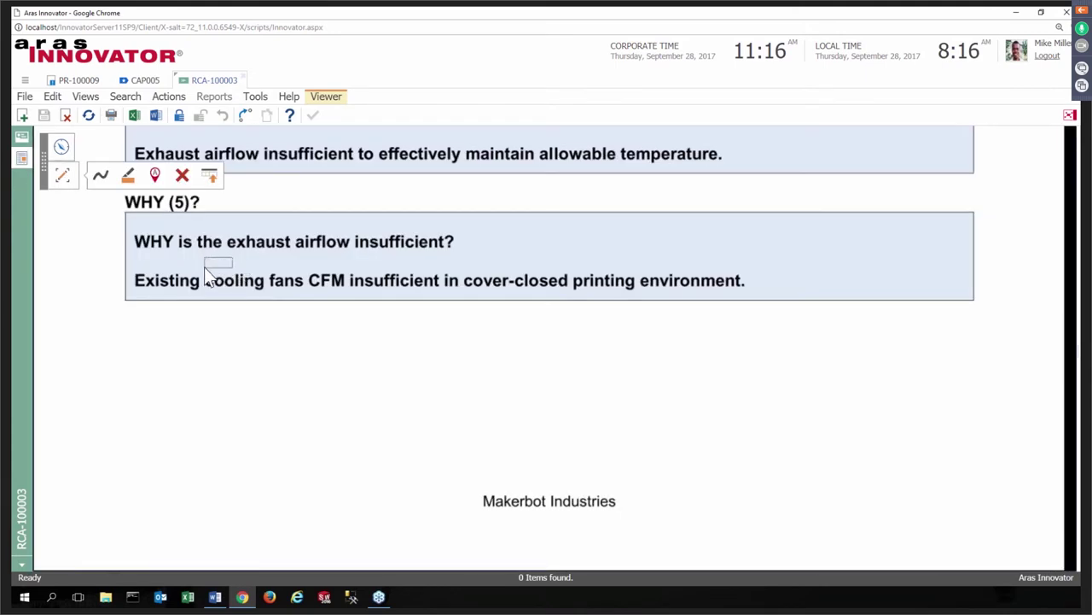
click(100, 177)
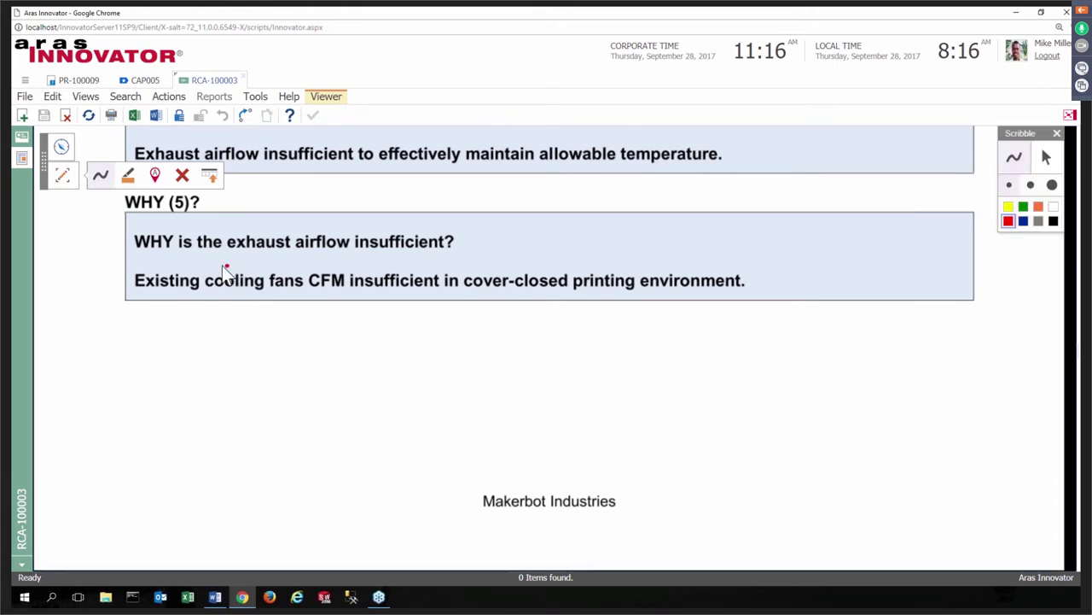
mouse_move(224, 268)
mouse_down()
mouse_move(209, 294)
mouse_move(347, 278)
mouse_move(239, 264)
mouse_move(203, 273)
mouse_up()
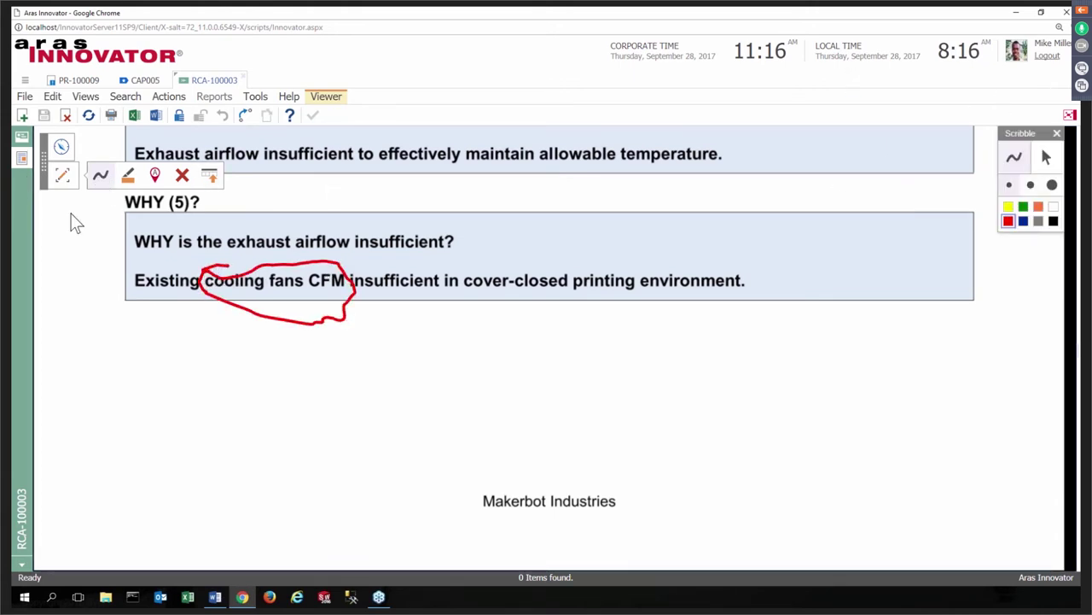
click(22, 139)
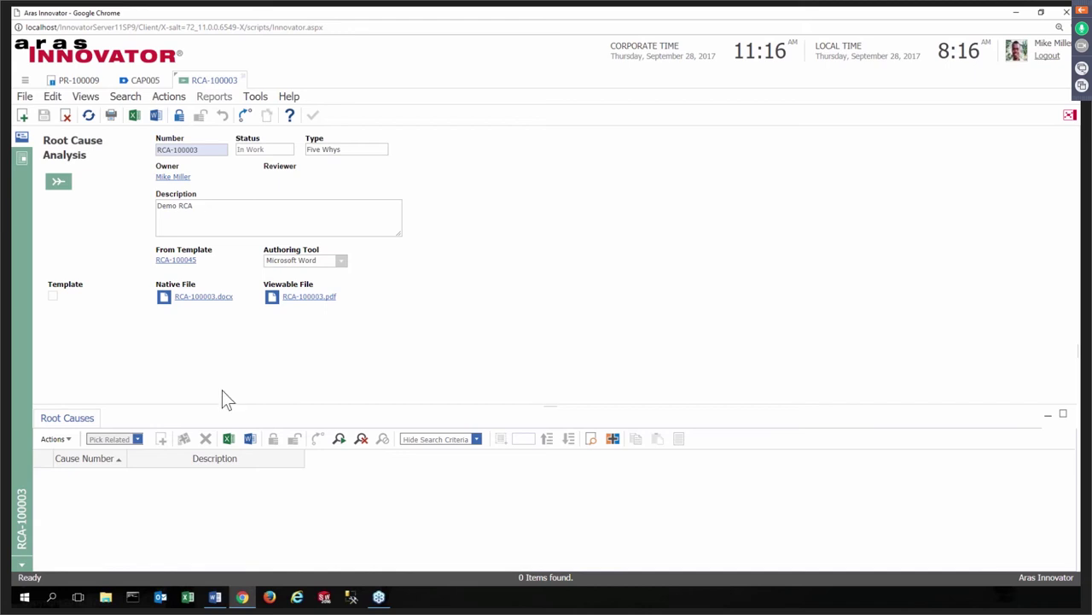
- Edit RCA-100003 and add CAU-100008 'Low performance fan used' as its root cause
click(178, 115)
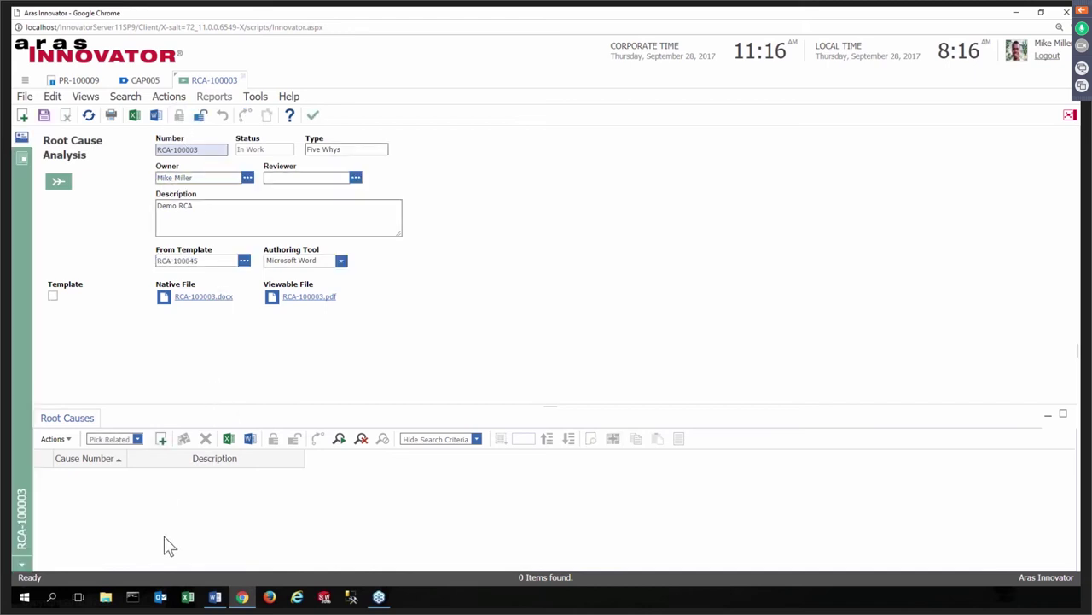
click(160, 440)
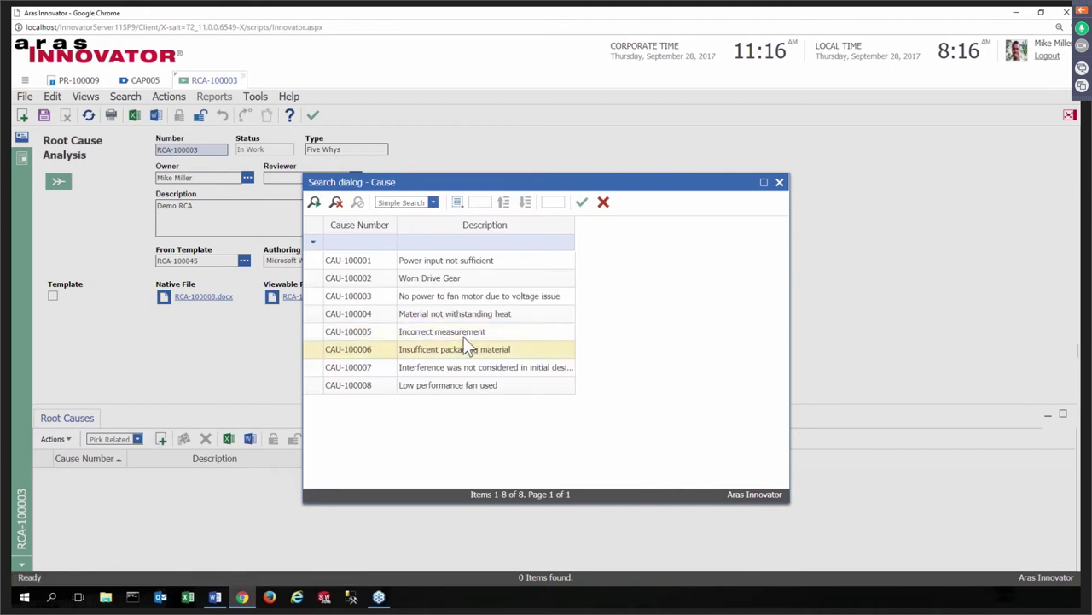
click(391, 390)
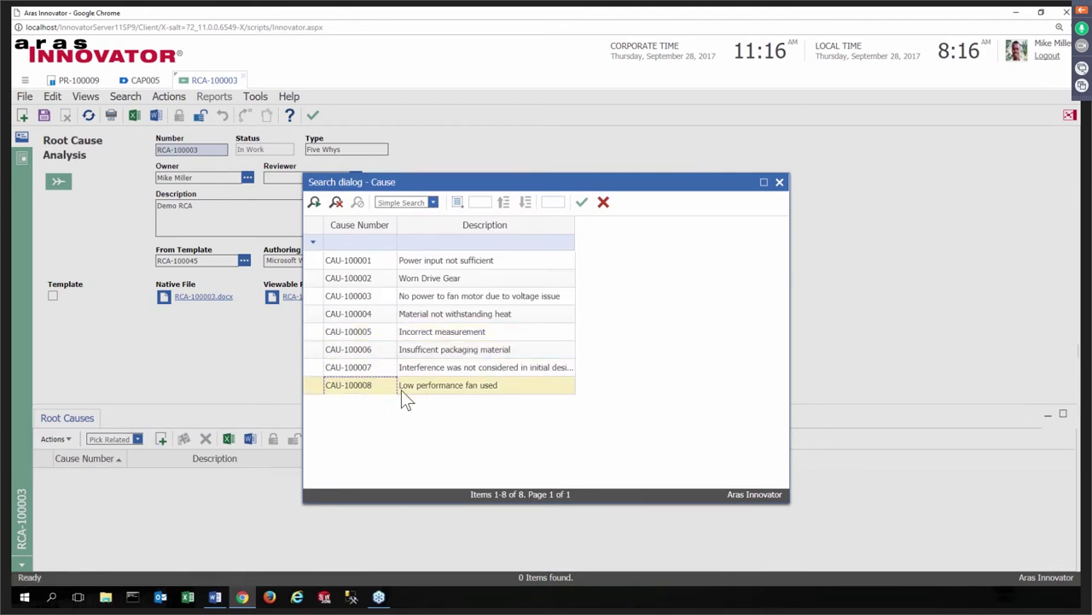
click(582, 202)
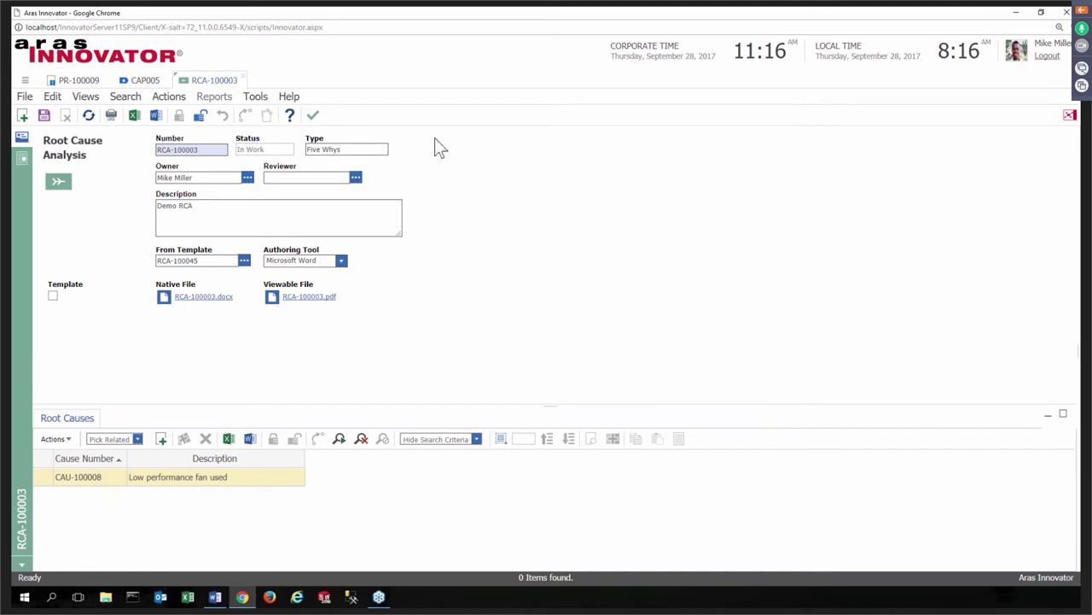
- Save and close RCA-100003, then check CAP005's corrective actions without adding one
click(313, 117)
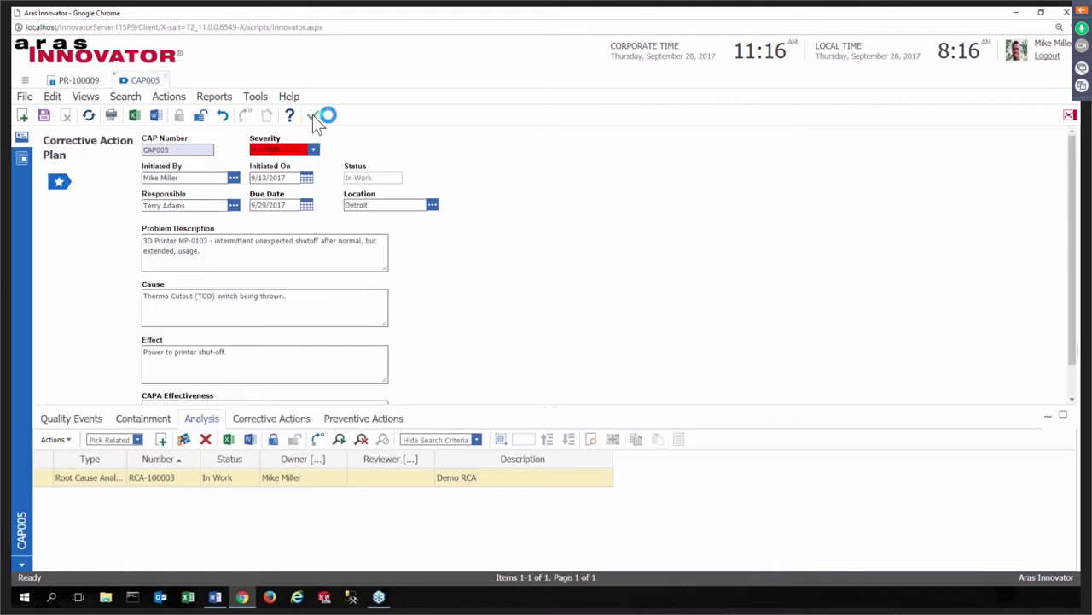
click(275, 421)
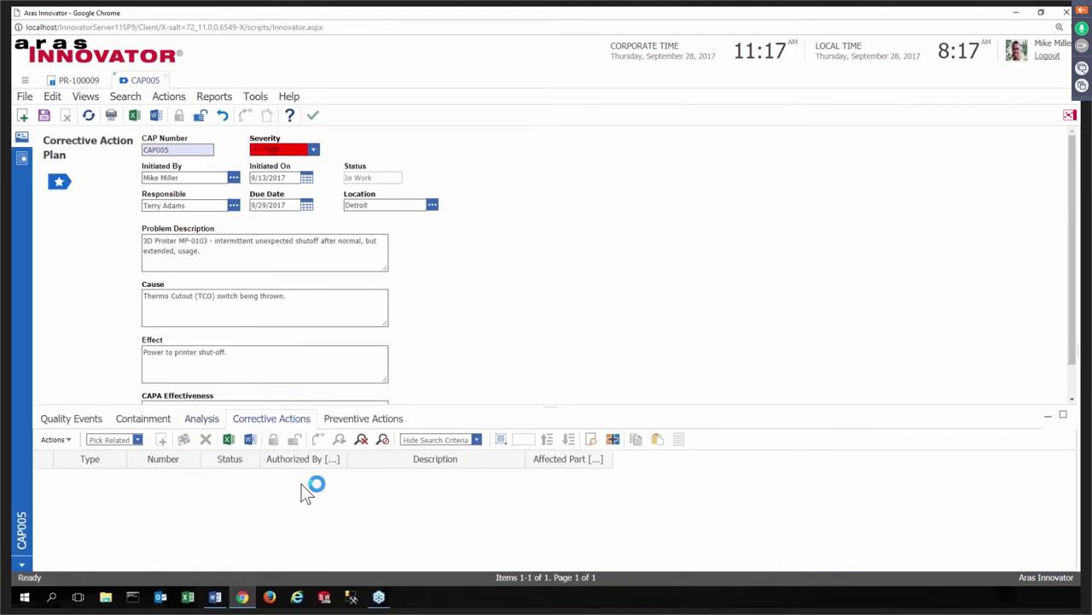
click(161, 439)
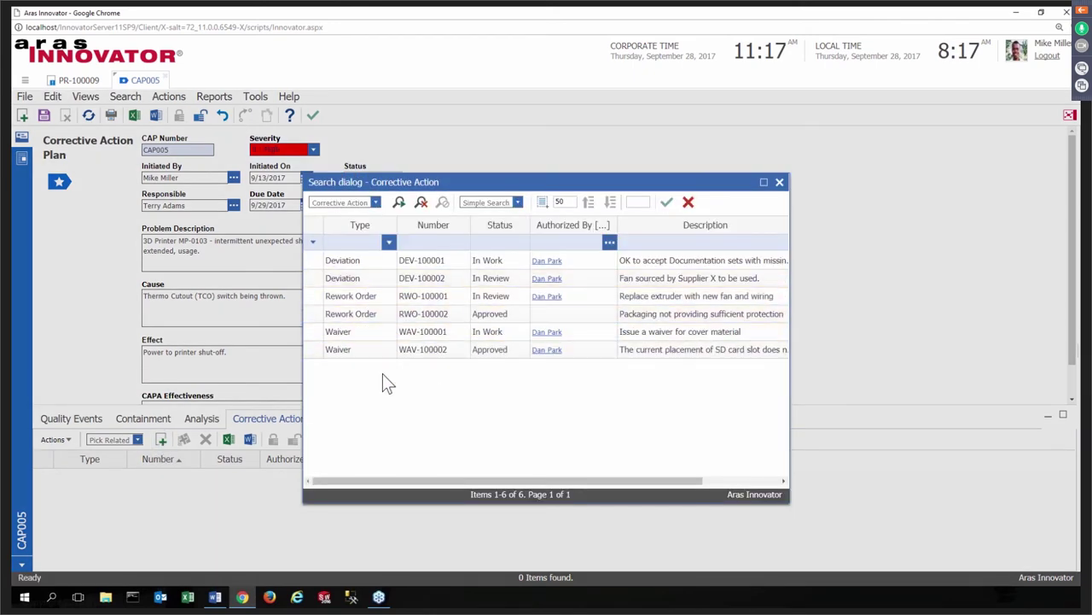
click(780, 183)
- Show CAP005's preventive actions DQD-0021A and ECO-00001015 and select the ECO row
click(378, 420)
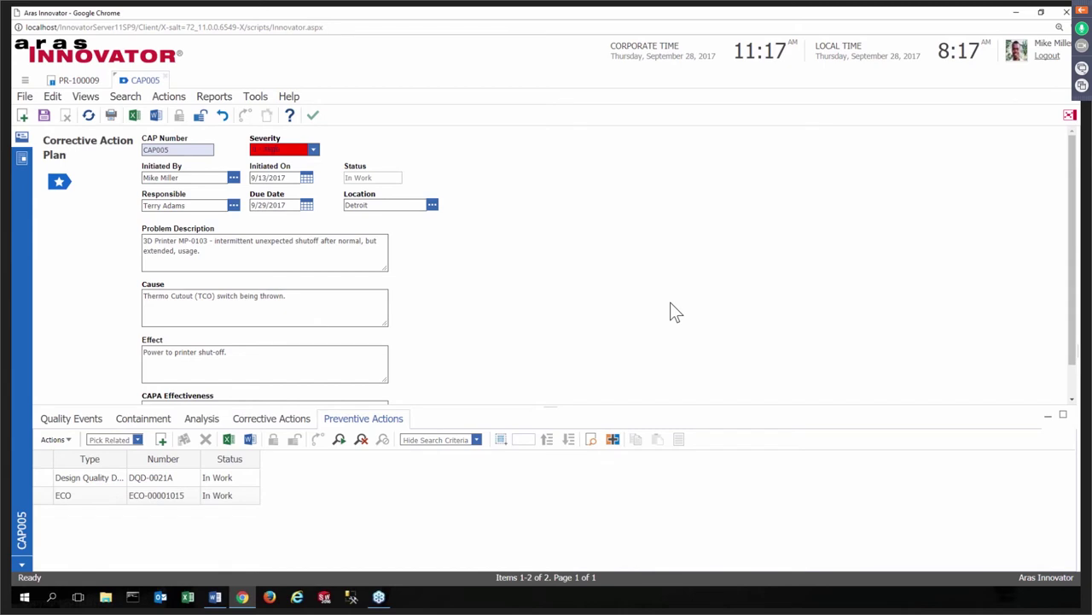
click(239, 498)
click(121, 497)
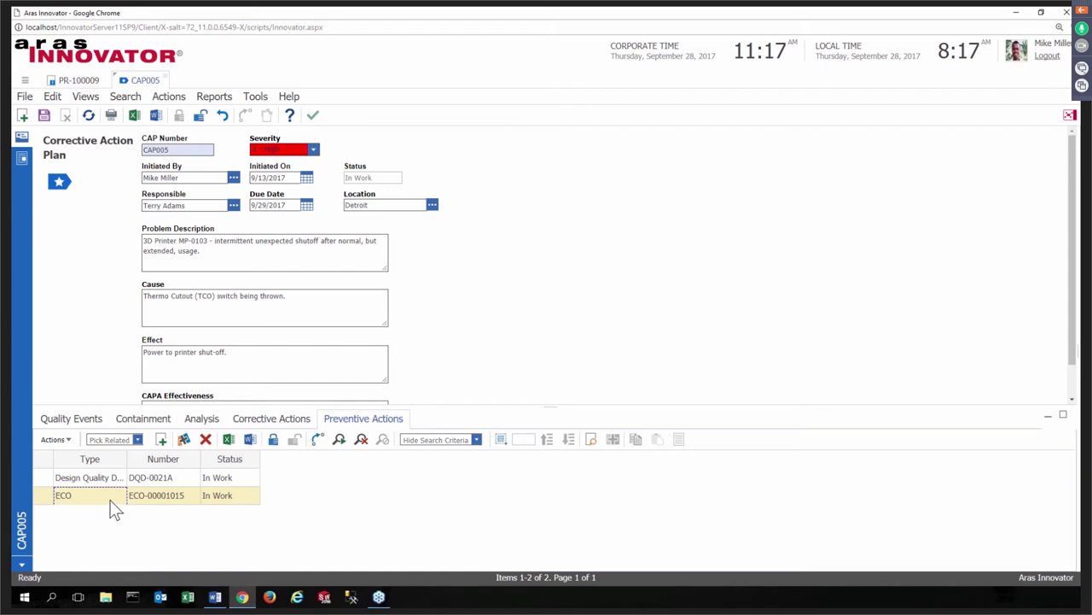
- Open ECO-00001015 'Change out fan' from the preventive actions and review its workflow process
right_click(112, 503)
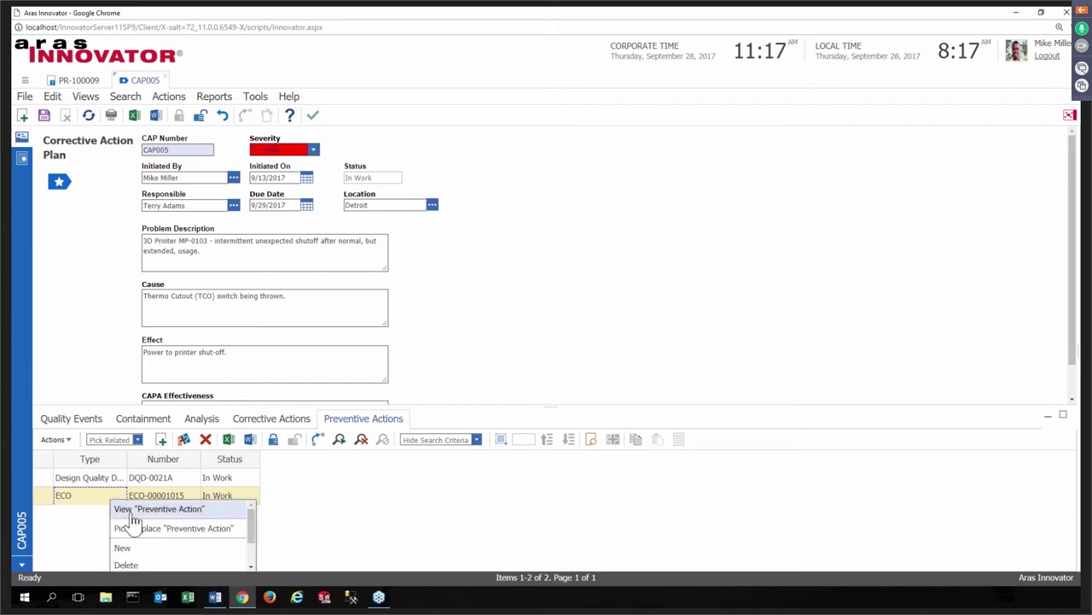
click(133, 511)
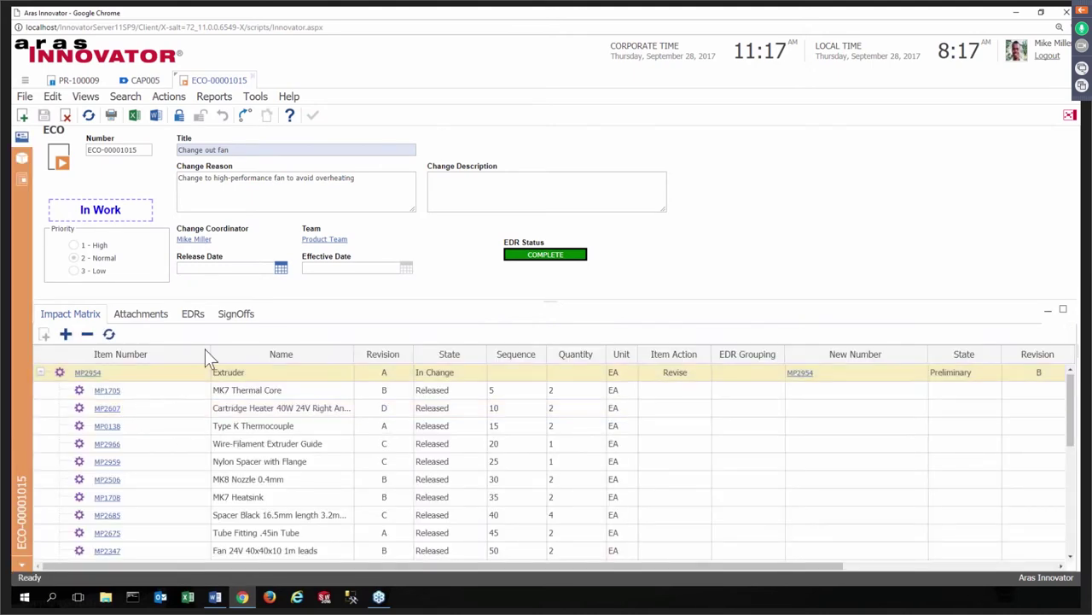
click(86, 99)
click(91, 207)
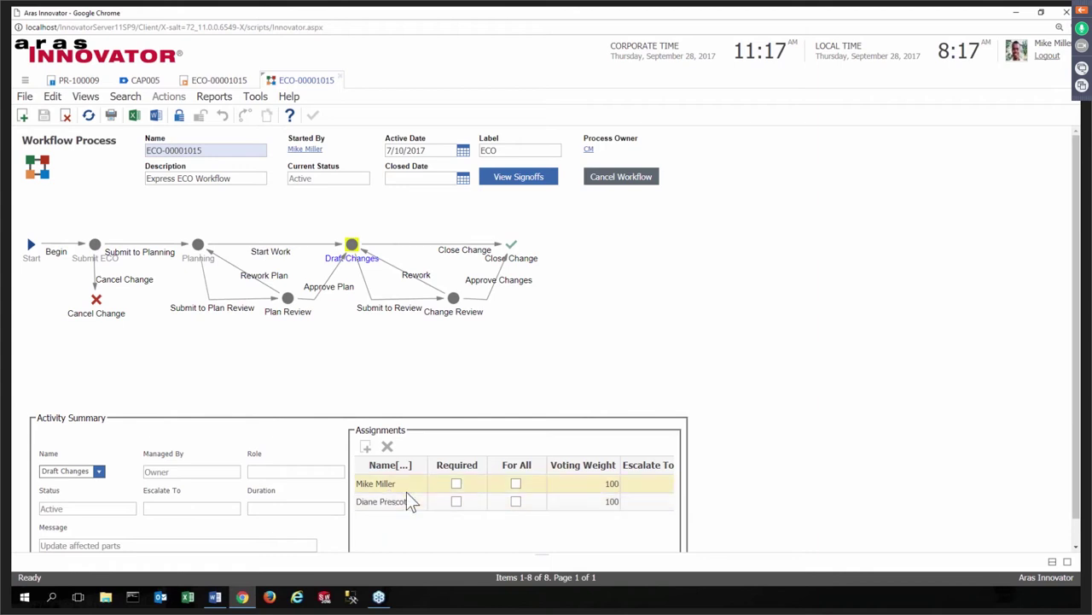
click(340, 79)
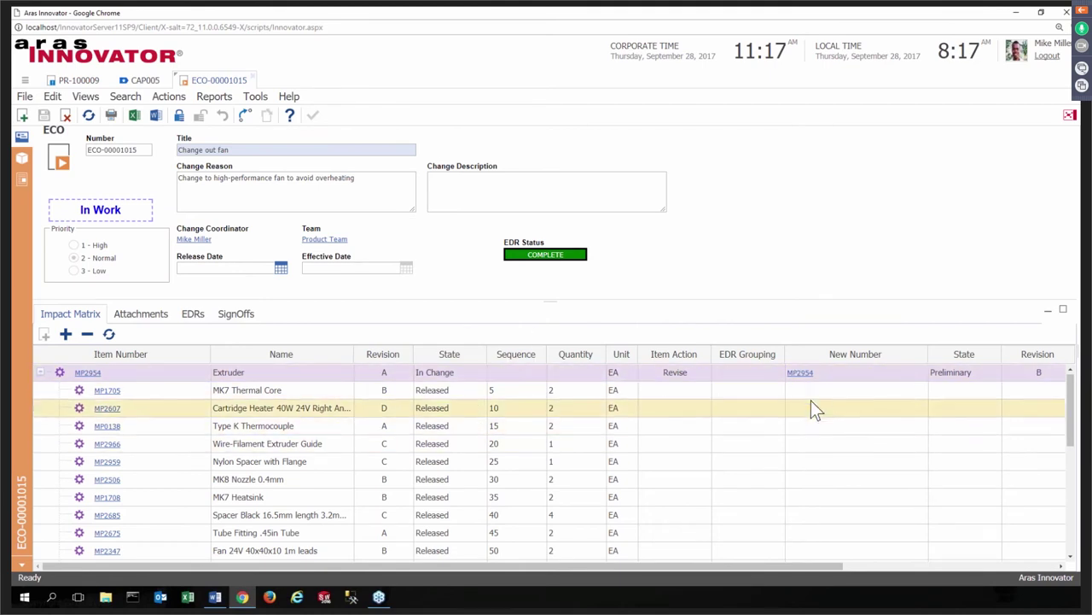
- Open part MP2954 Extruder rev B and enlarge its BOM to confirm fan MP2350 replaces MP2347
click(801, 373)
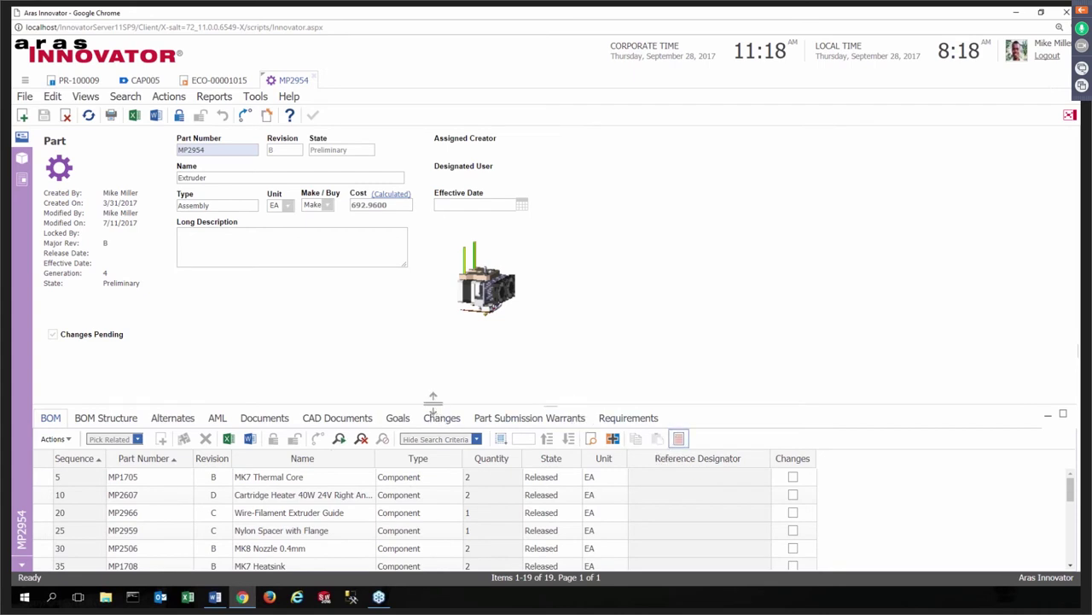
drag(421, 344, 419, 335)
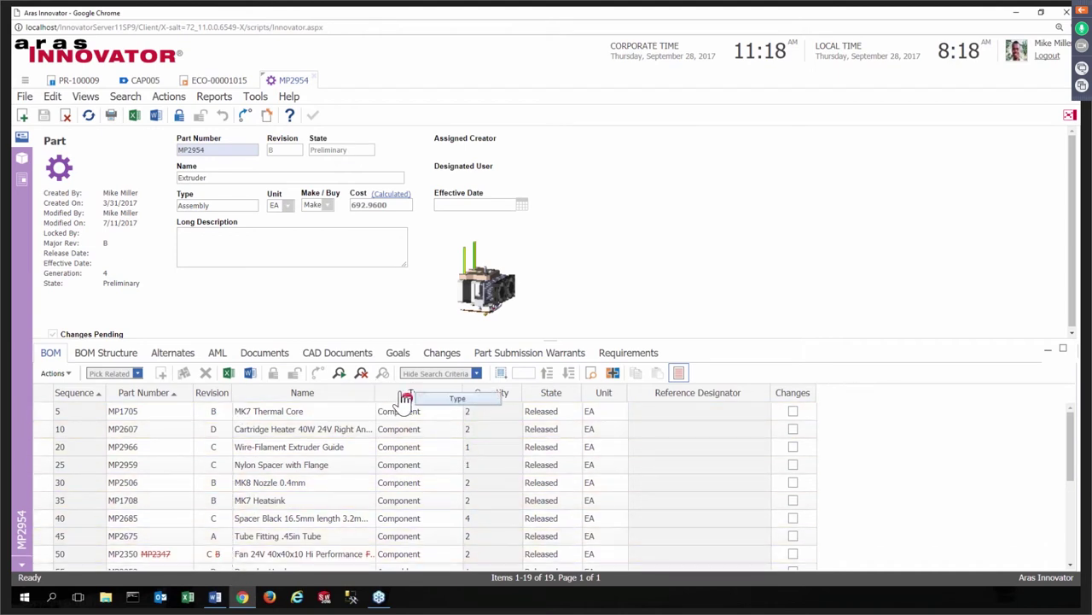
drag(376, 393, 484, 395)
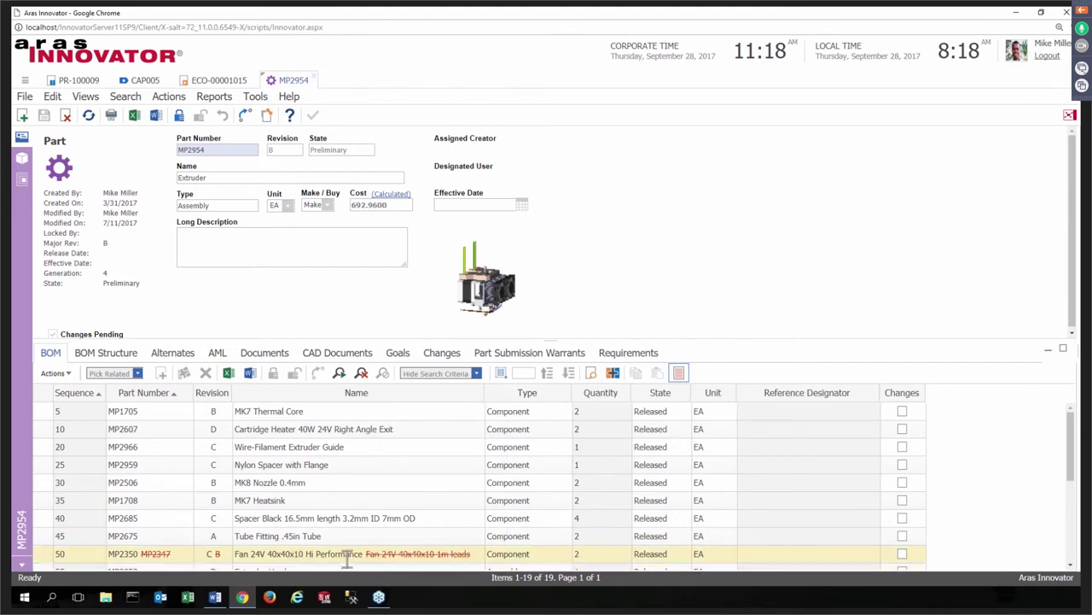
- Vote Close Change on ECO-00001015's sign-off with the account password, then check the affected items' released states
click(314, 78)
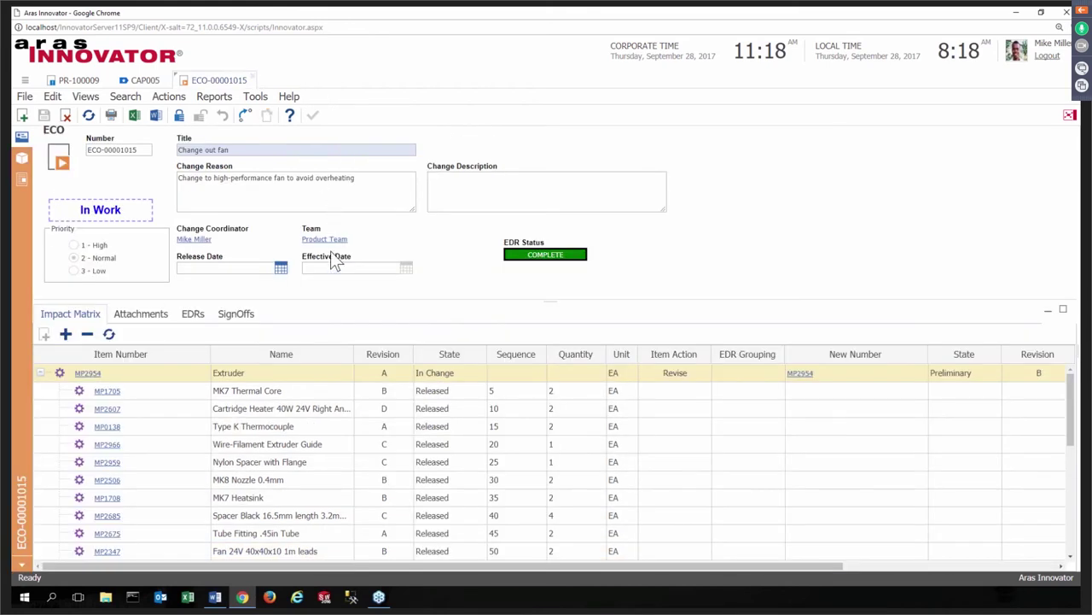
click(241, 319)
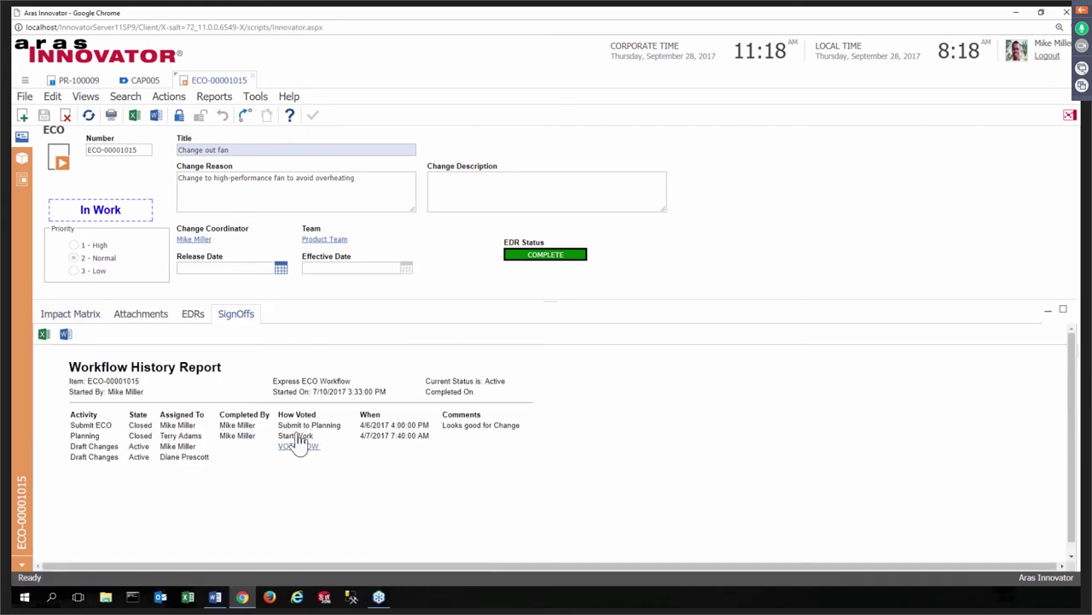
click(299, 444)
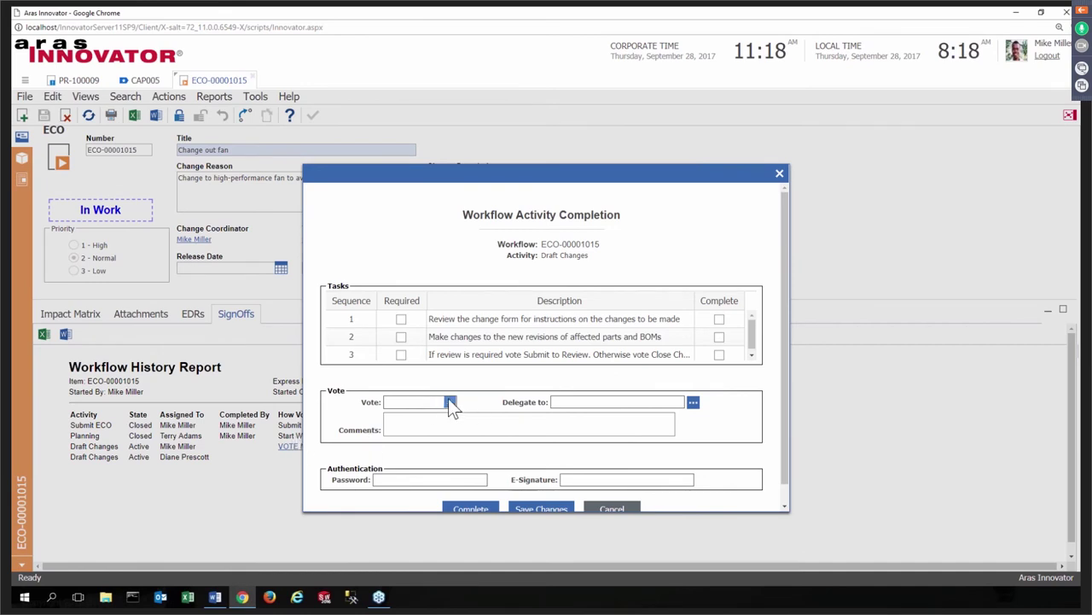
click(450, 403)
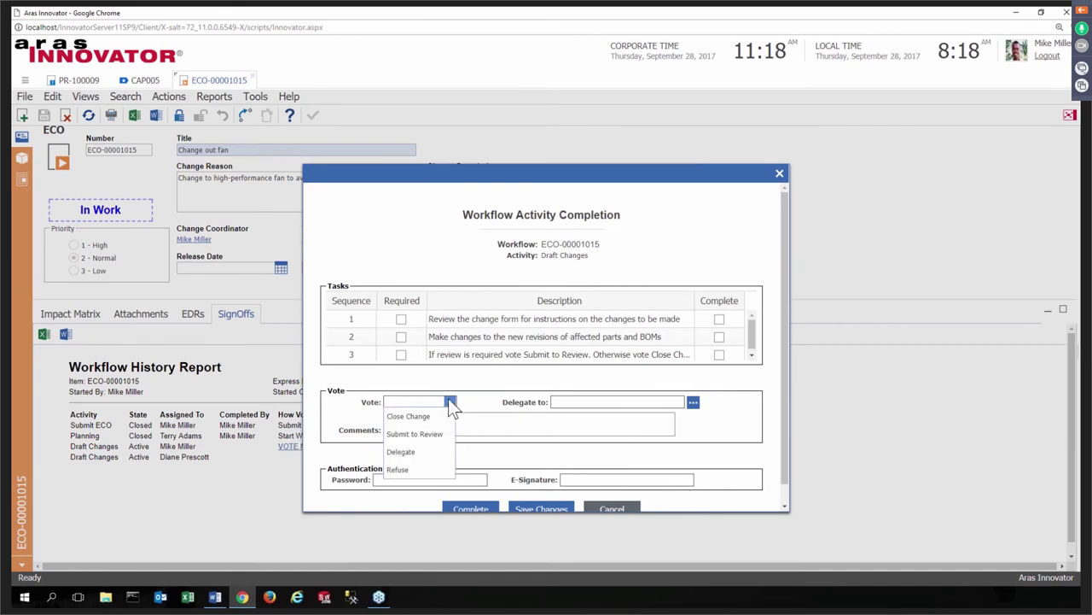
click(440, 418)
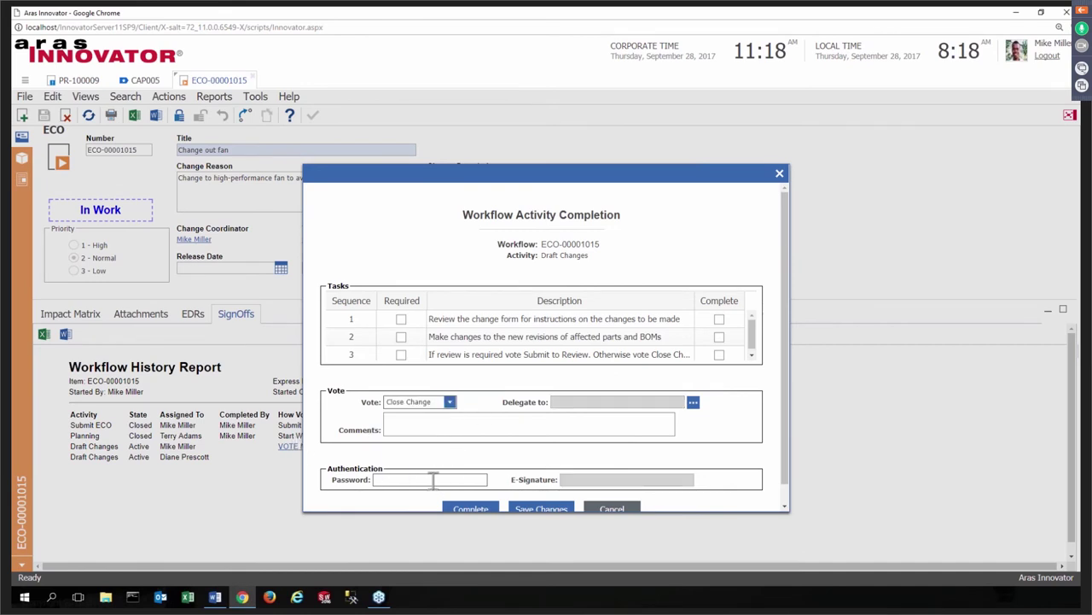
click(433, 480)
text(innovator)
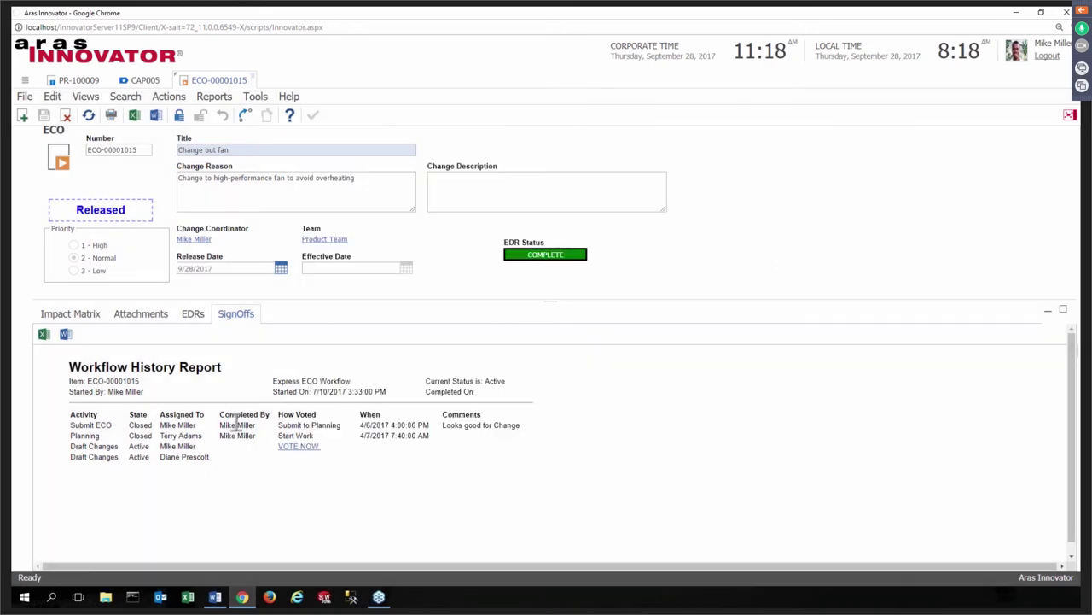
click(53, 315)
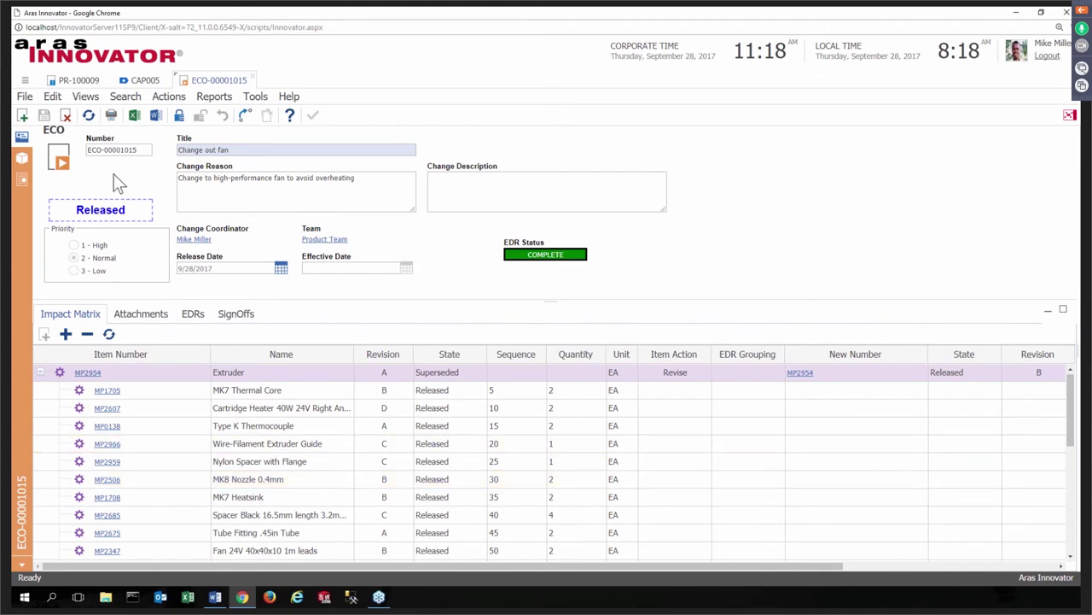
- Check CAP005's related quality events, then return to change order ECO-00001015
click(141, 80)
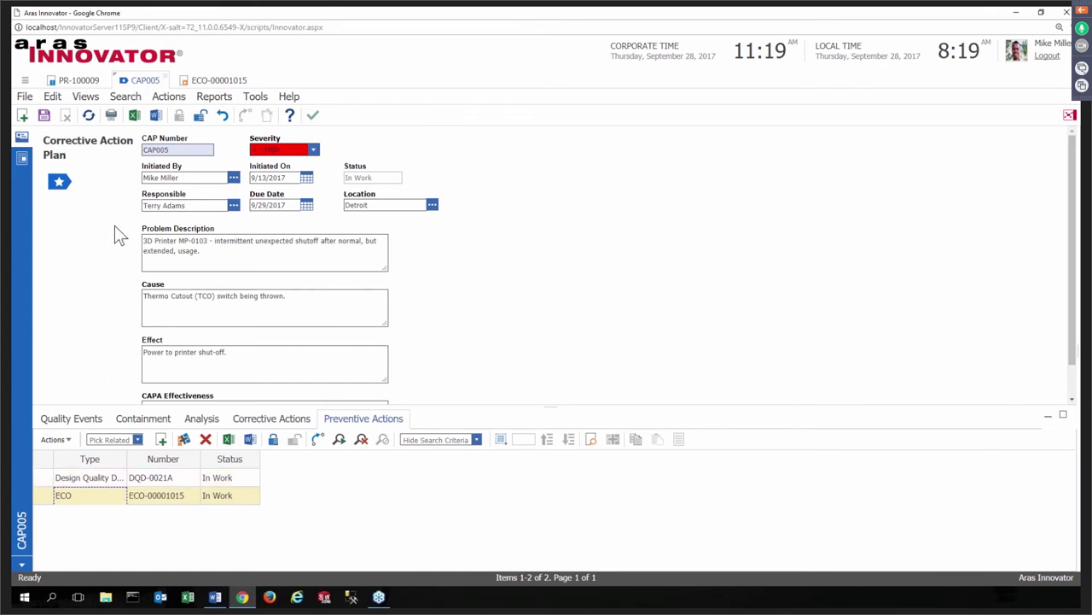
click(77, 427)
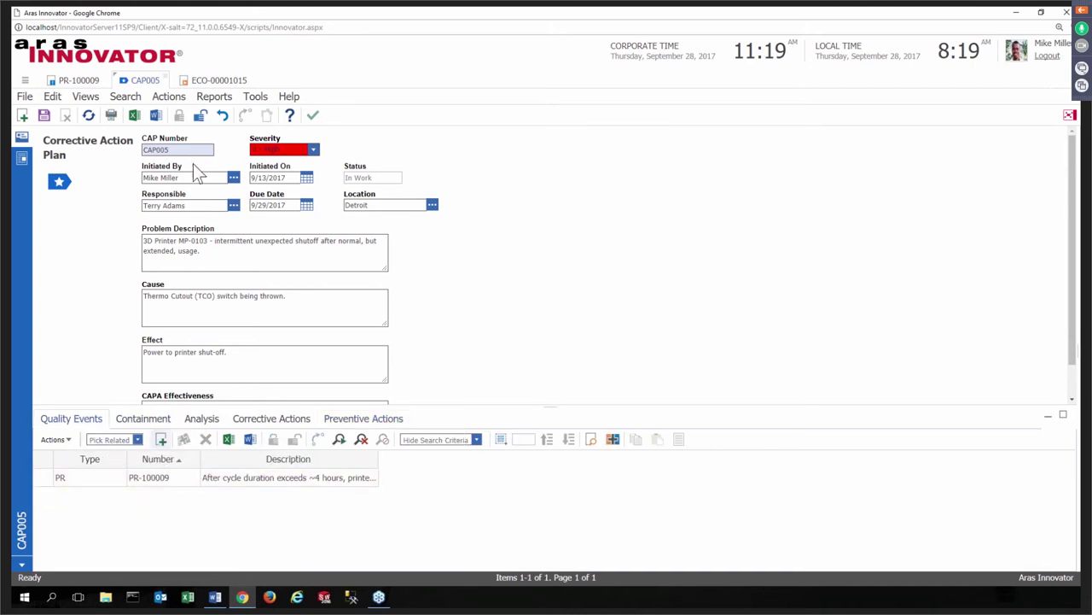
click(217, 79)
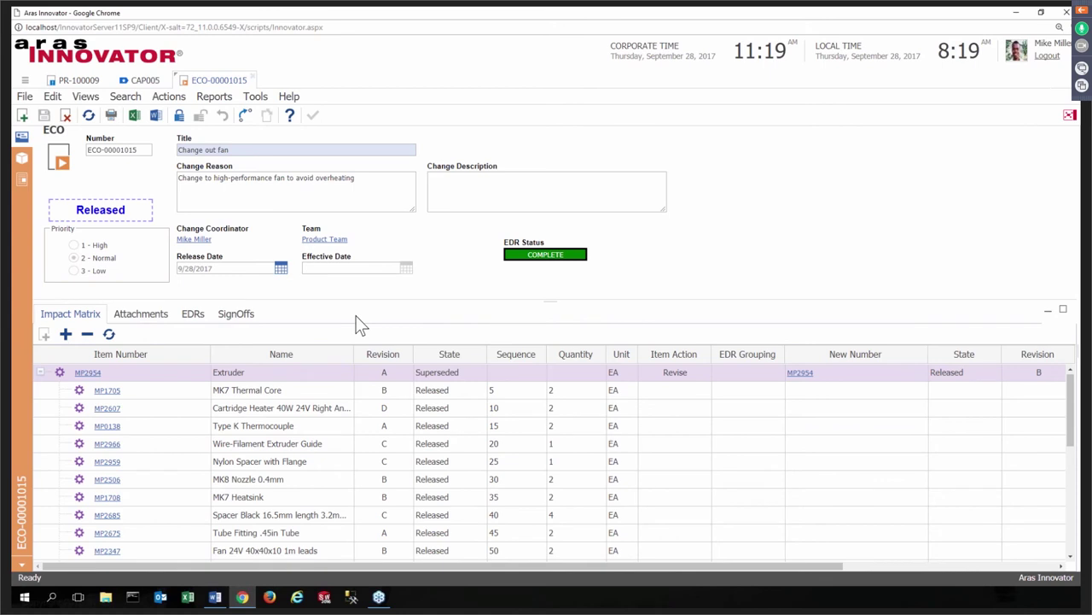
- Run Where Used on ECO-00001015 to confirm CAP005 uses it, then close both tabs
click(87, 99)
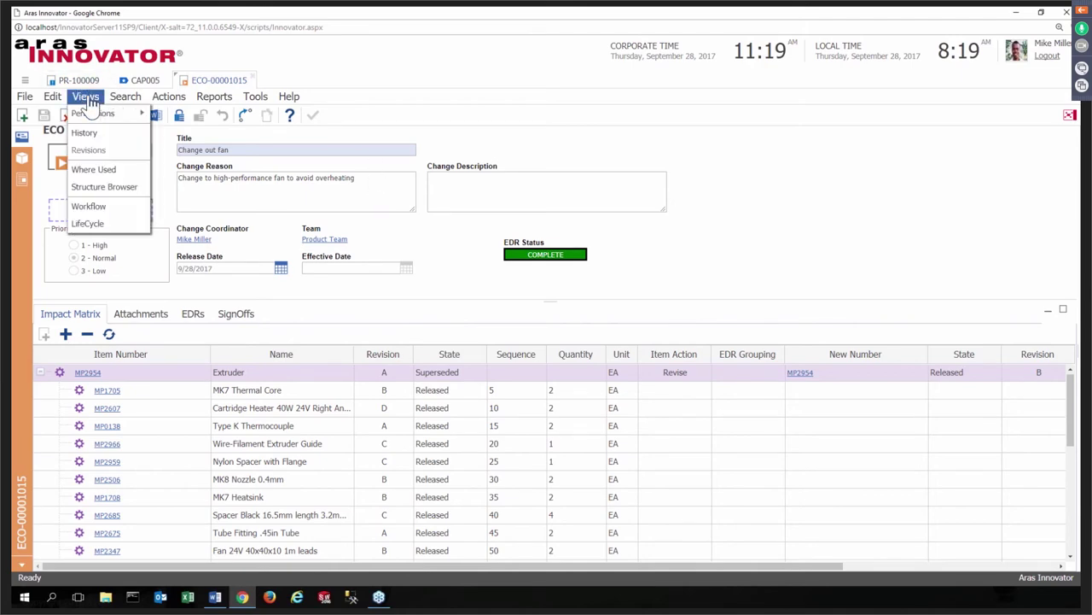
click(110, 172)
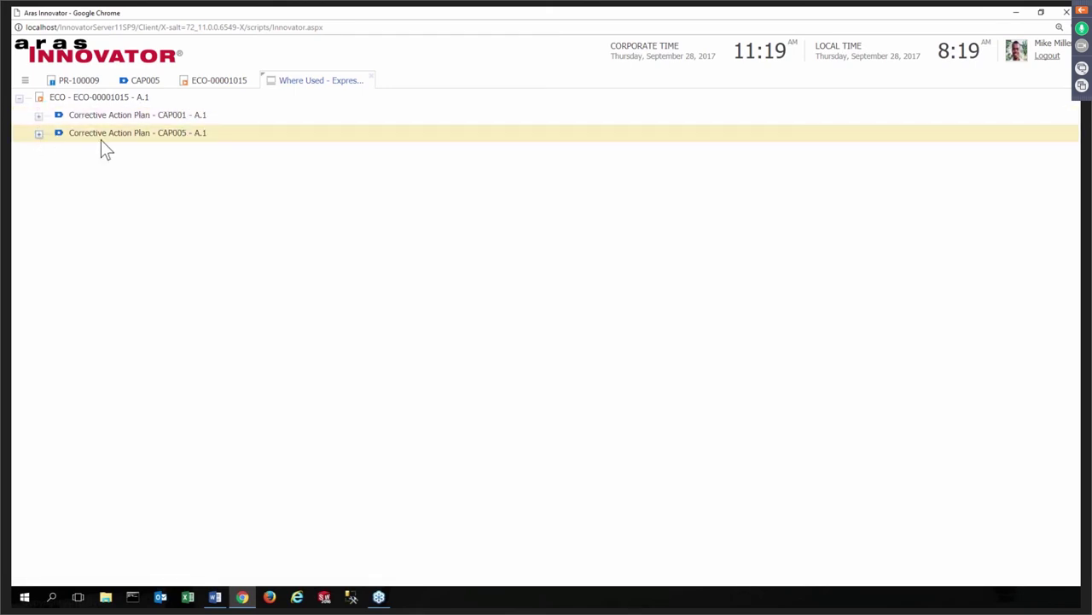
click(372, 78)
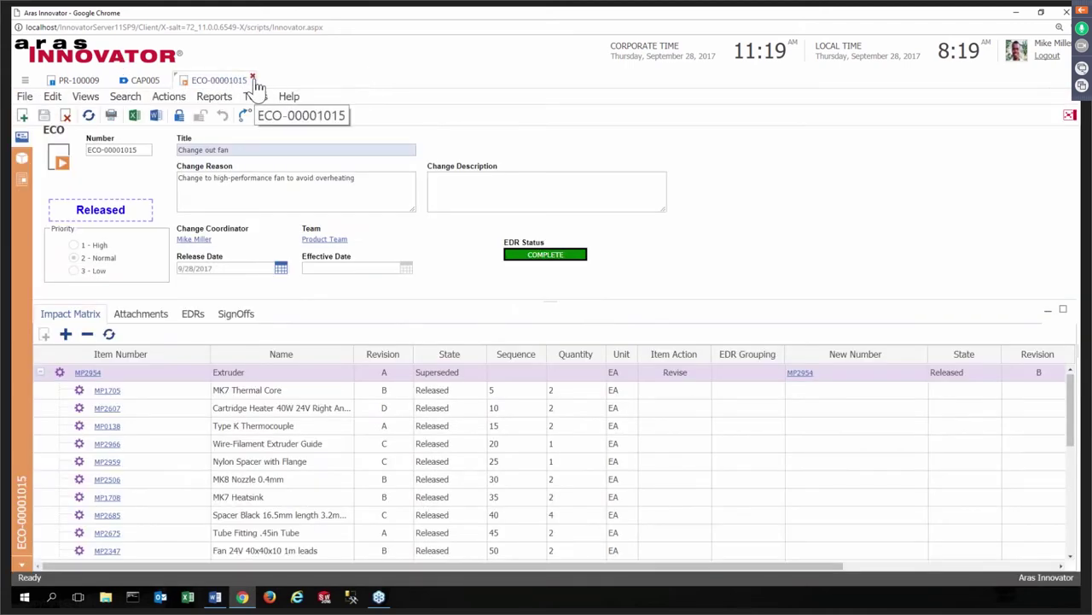
click(253, 78)
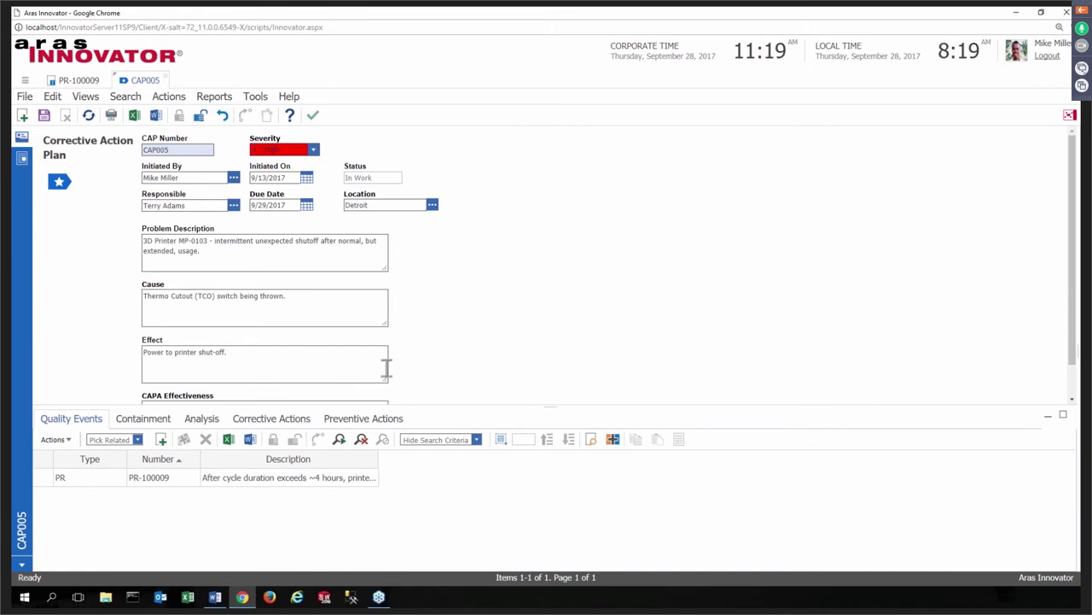
- Show CAP005's preventive actions and select only the DQD-0021A row
click(362, 424)
ctrl+click(139, 481)
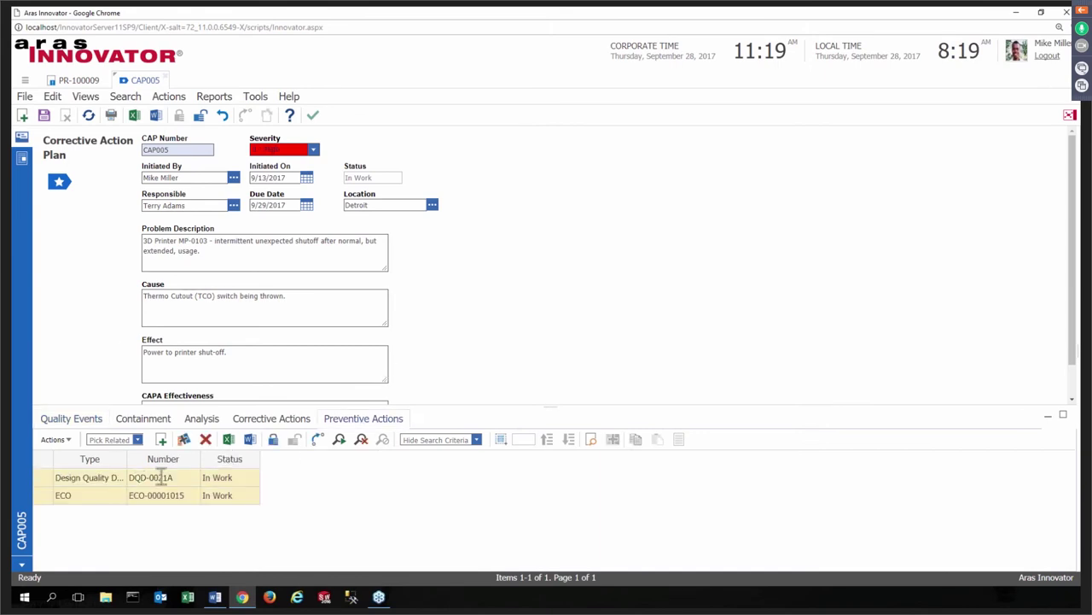
click(120, 483)
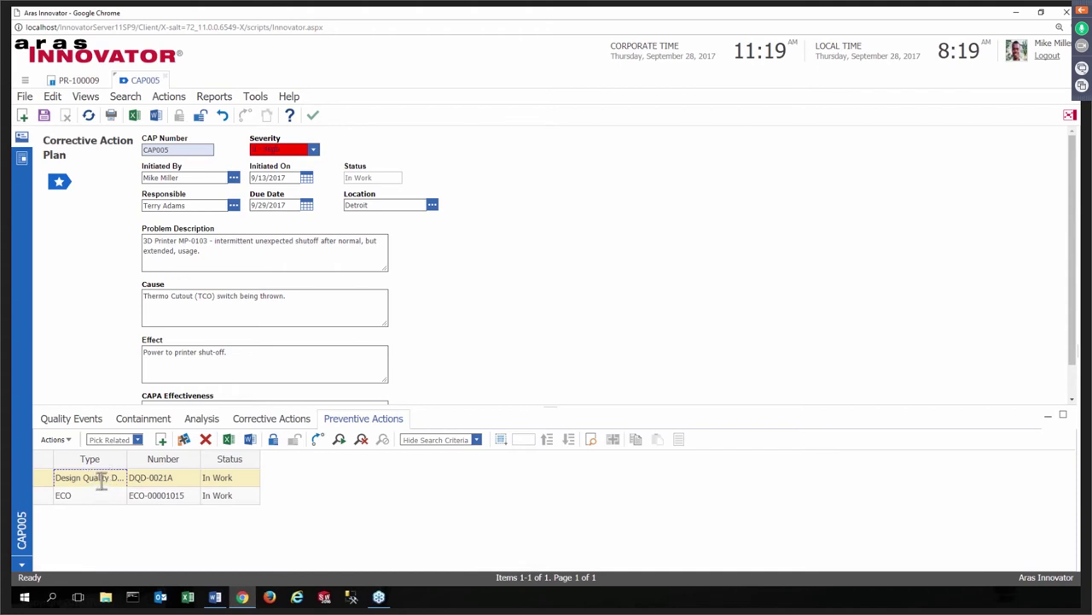
- Open DQD-0021A's failure-mode analysis editor from its row and lock it for editing
right_click(103, 483)
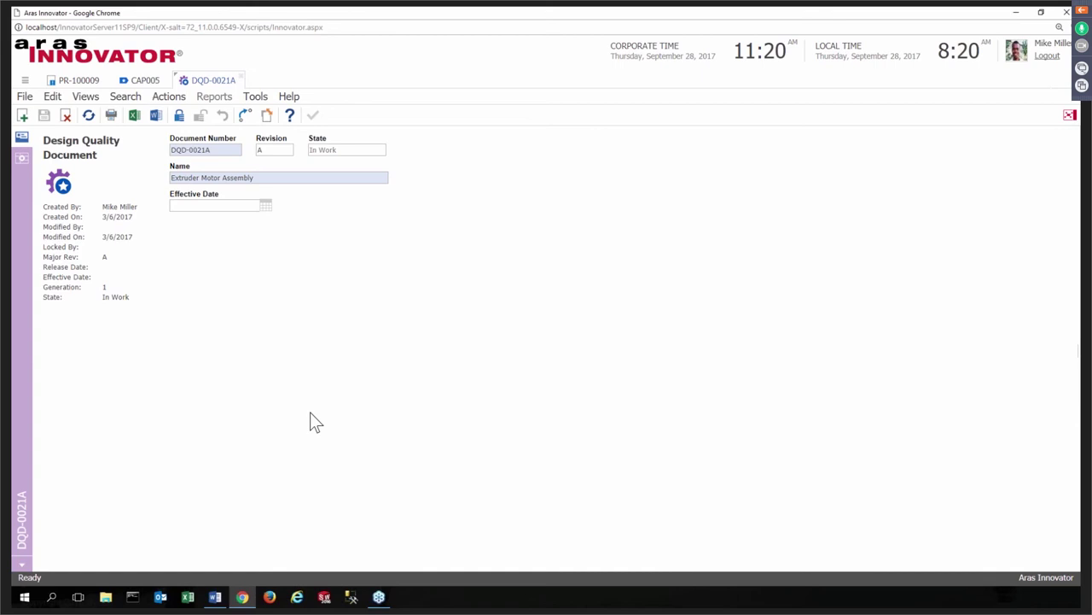
click(22, 162)
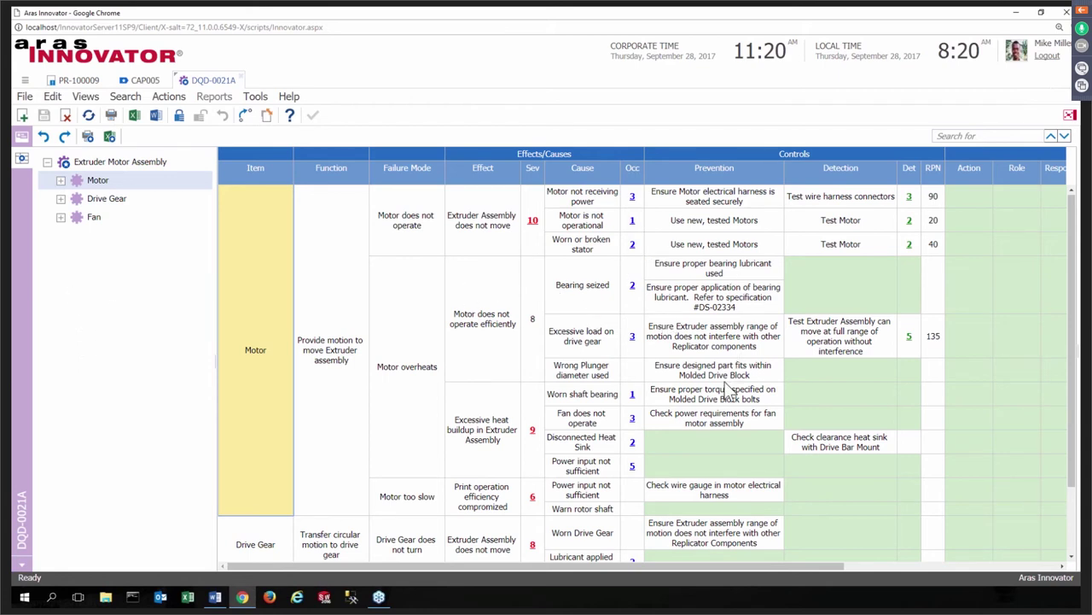
click(180, 116)
- Expand the Fan's function and failure mode, then select the 'Material preventing fan blades to spin' cause
click(59, 218)
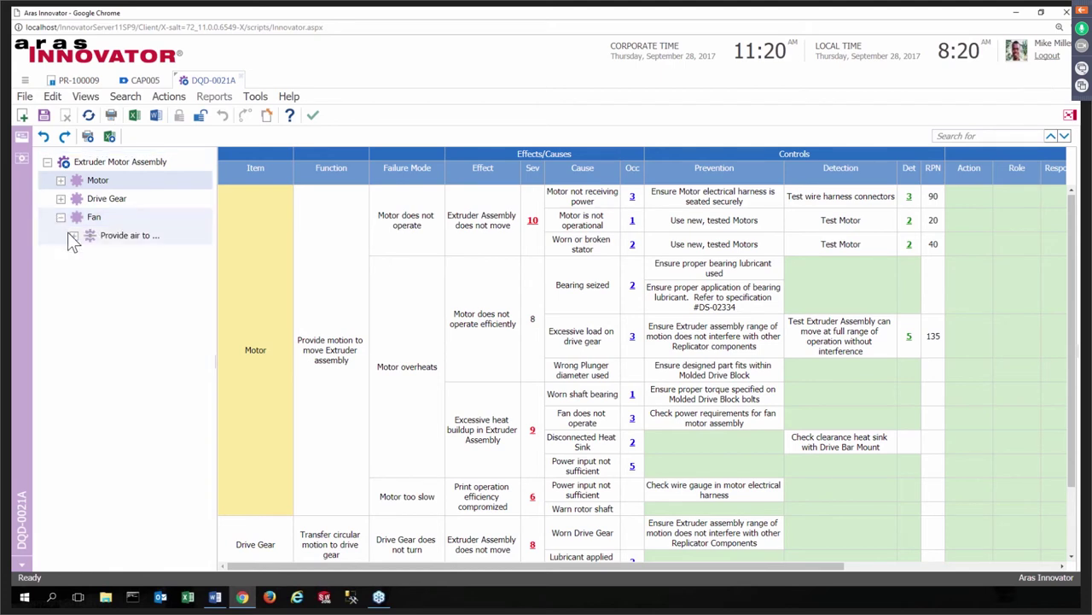
click(74, 236)
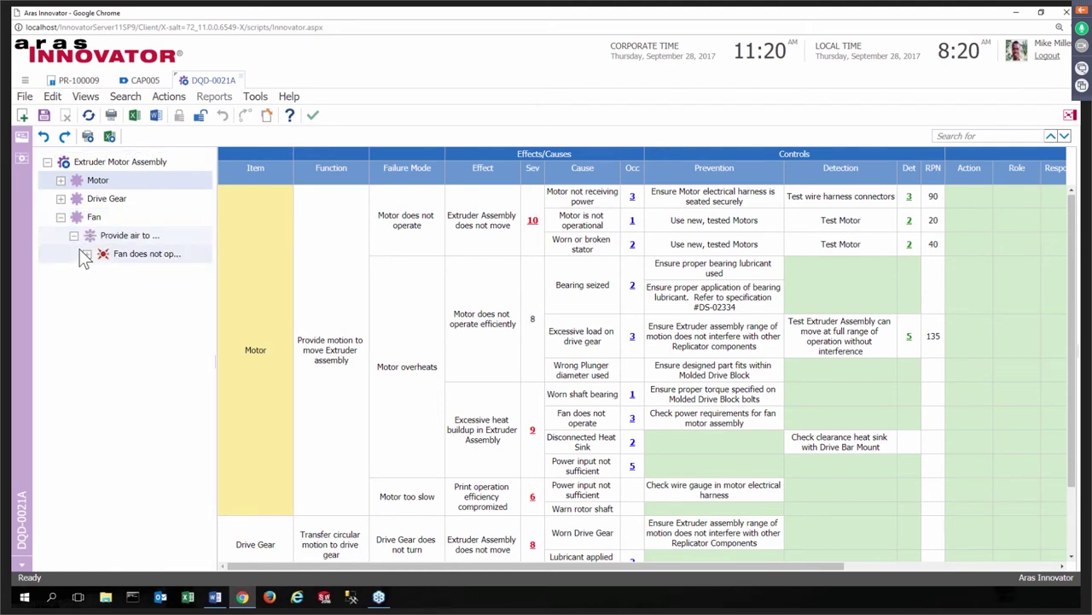
click(87, 254)
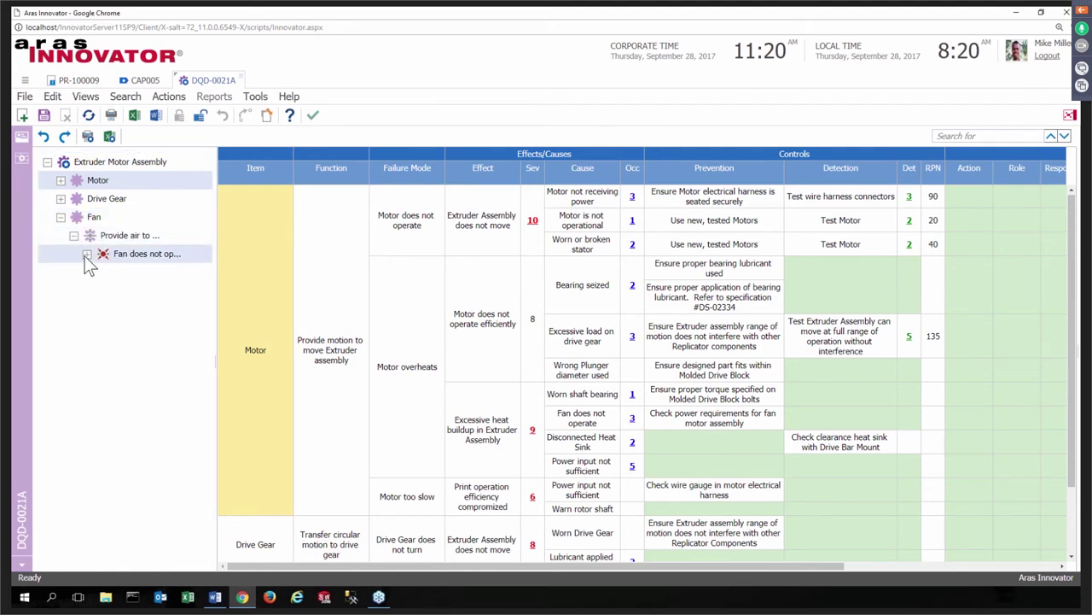
click(144, 290)
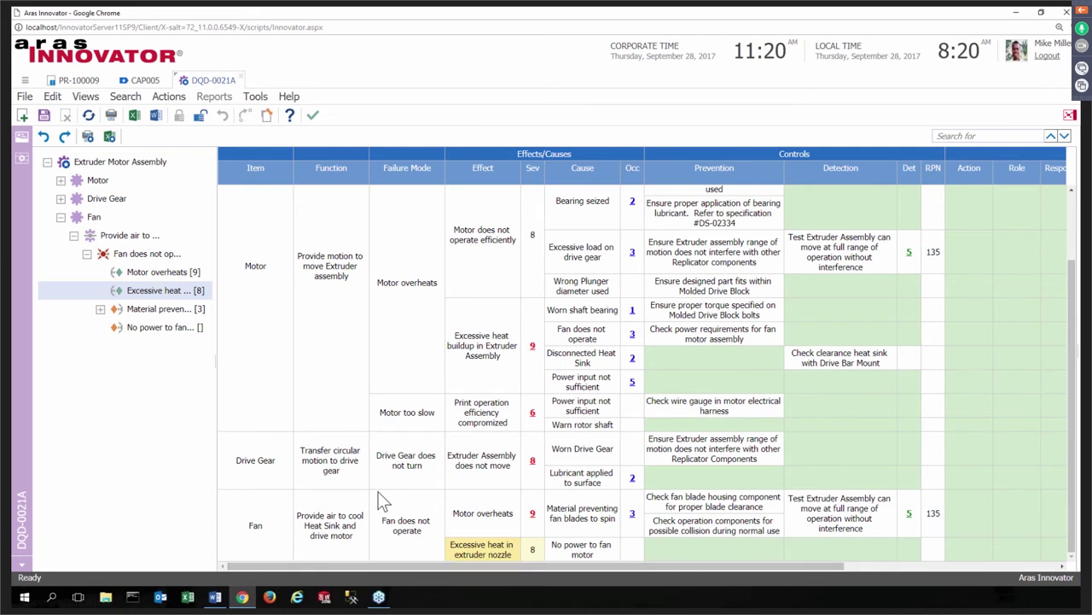
right_click(285, 524)
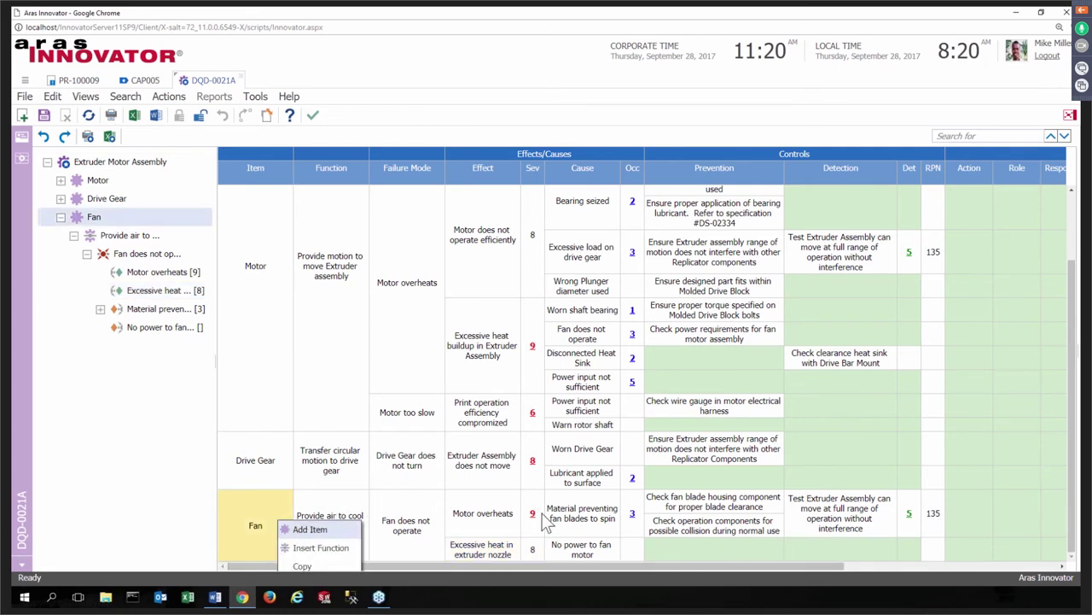
click(587, 527)
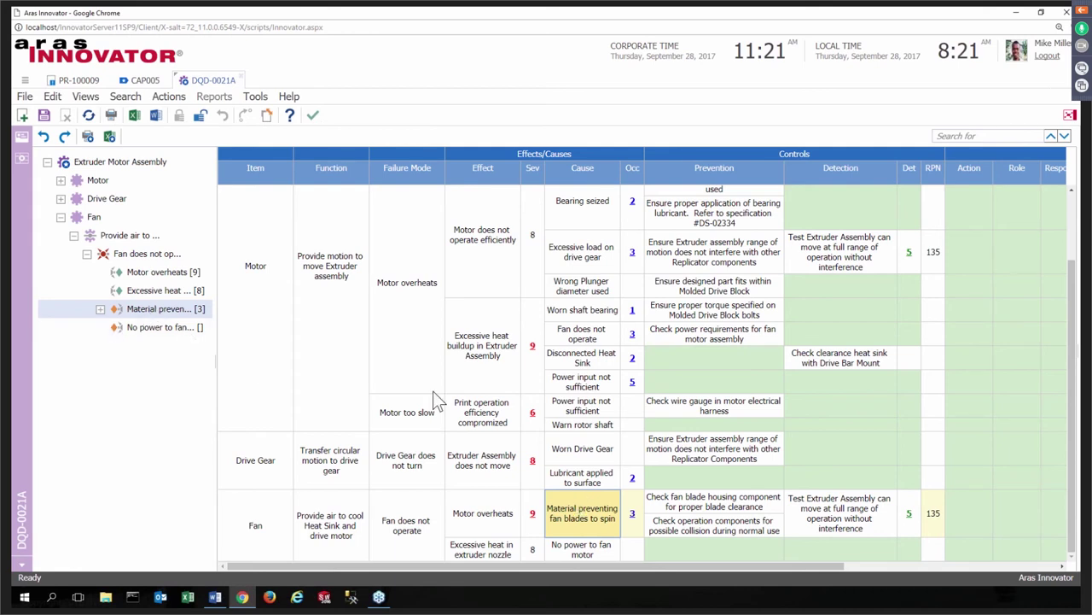
- Reference existing cause CAU-100008 'Low performance fan used' under the Fan's excessive-heat effect, then save DQD-0021A
right_click(563, 506)
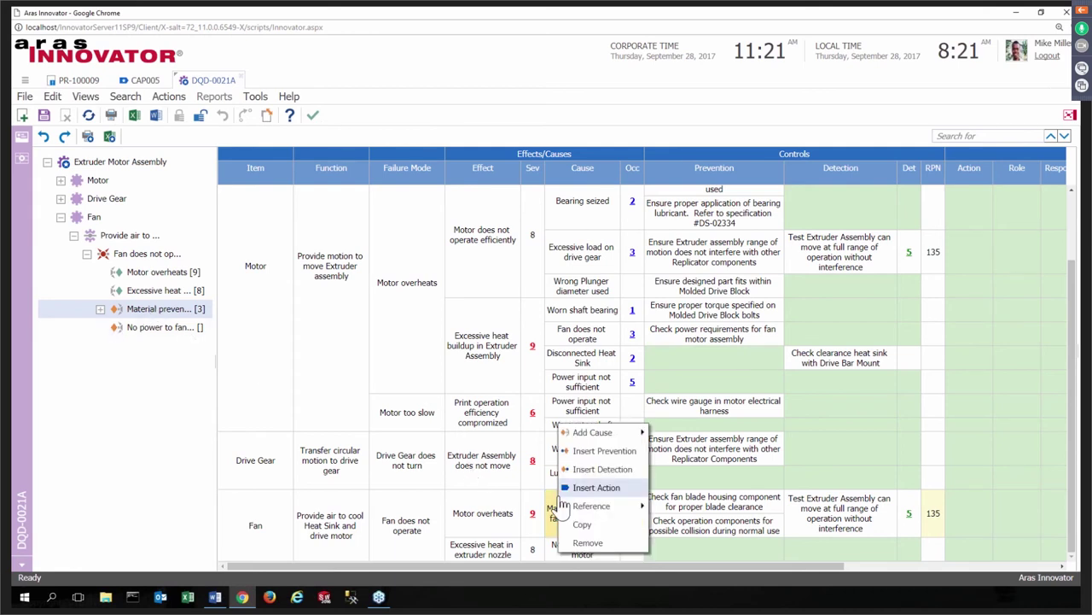
mouse_move(620, 437)
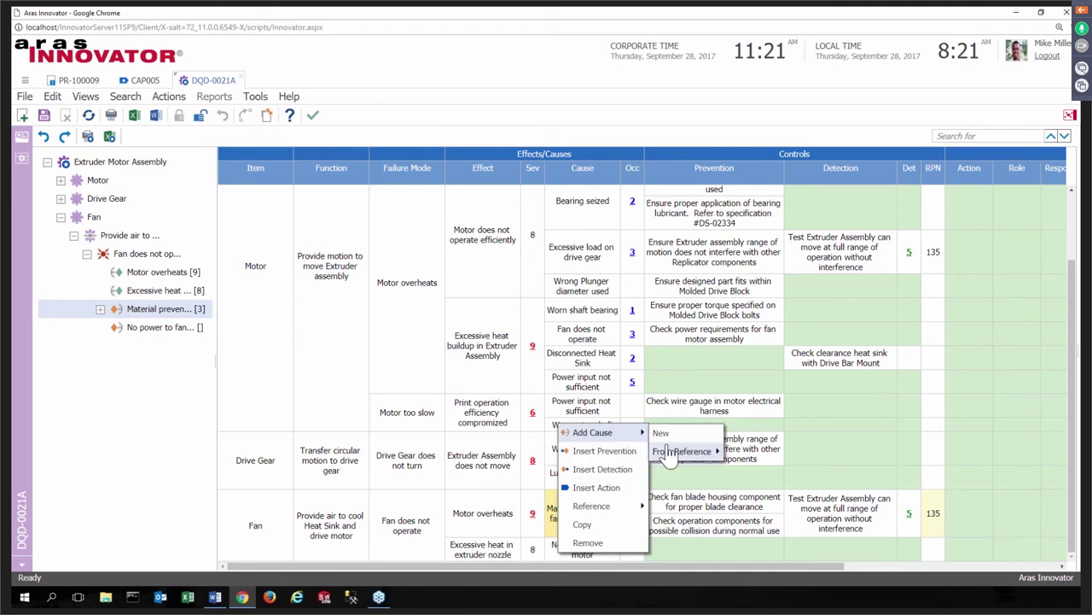
mouse_move(672, 457)
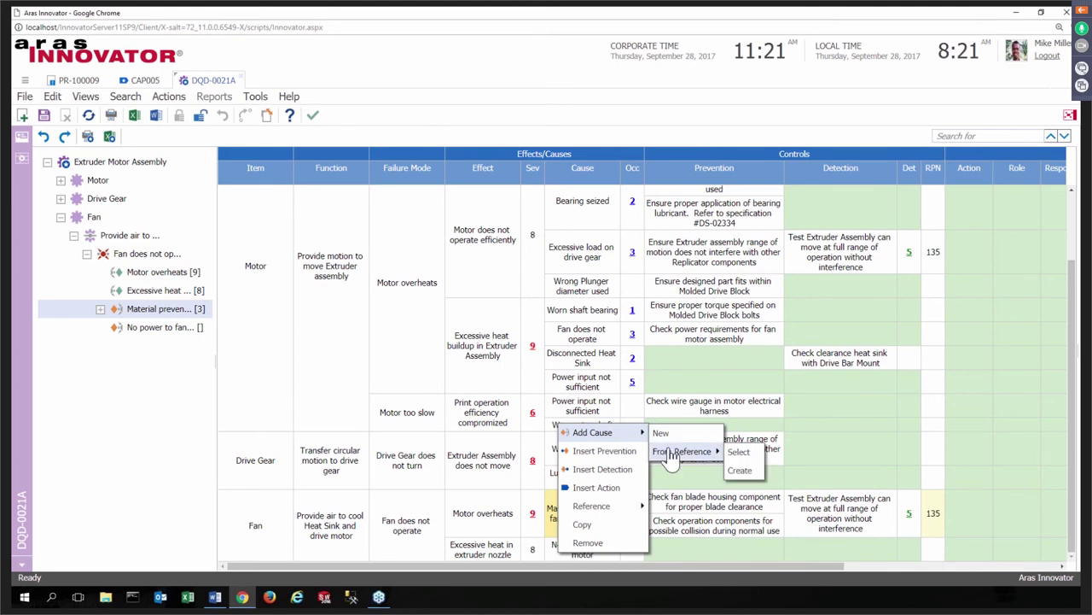
click(738, 452)
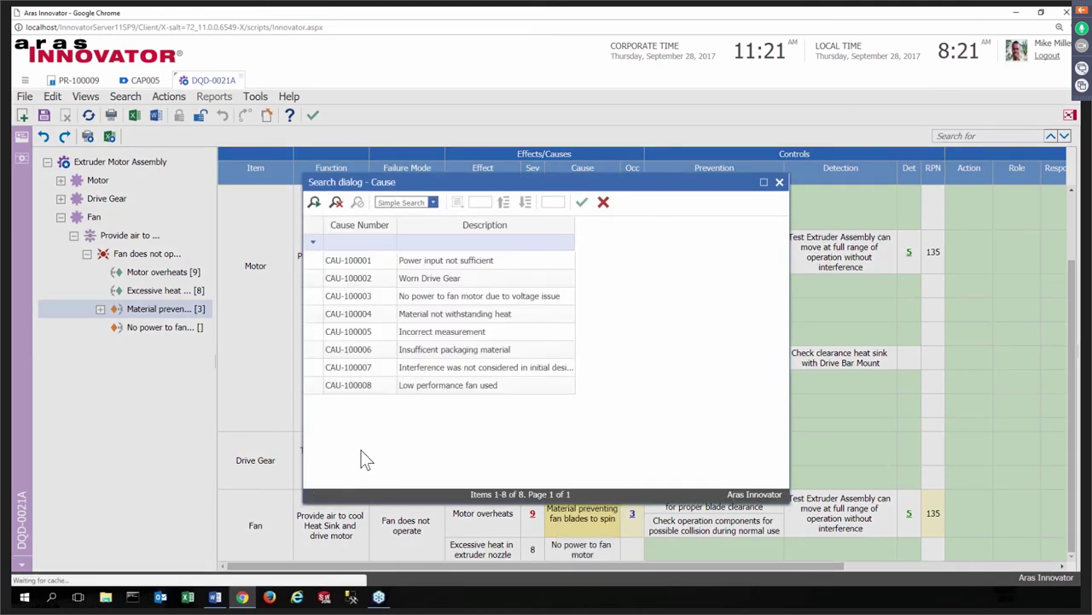
click(366, 386)
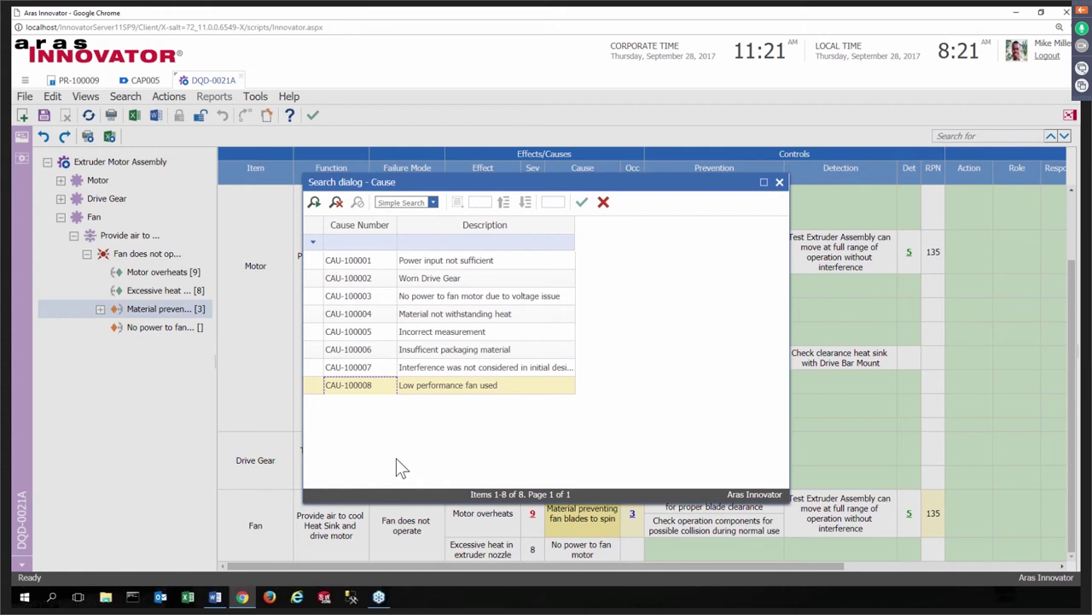
click(581, 208)
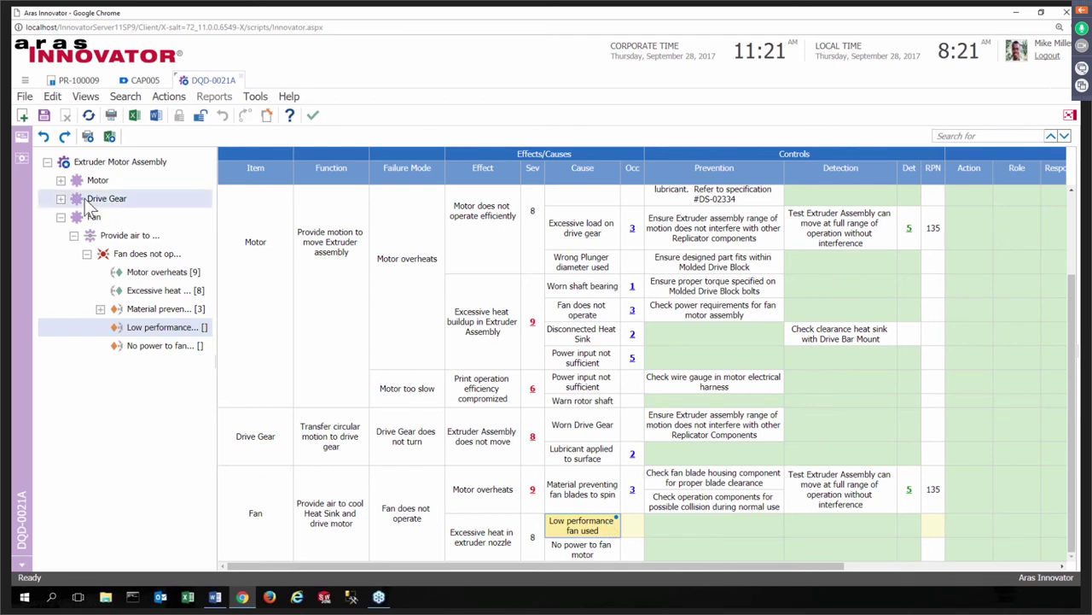
click(47, 116)
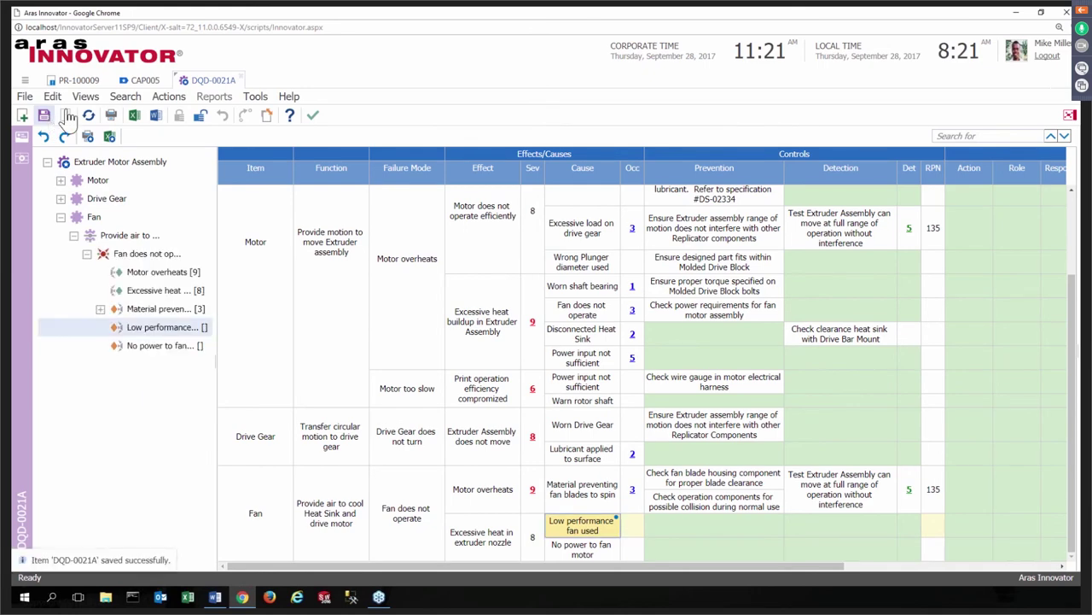
- Open CAU-100008 from the Causes list for editing and append 'with cover closed' to its description
click(25, 82)
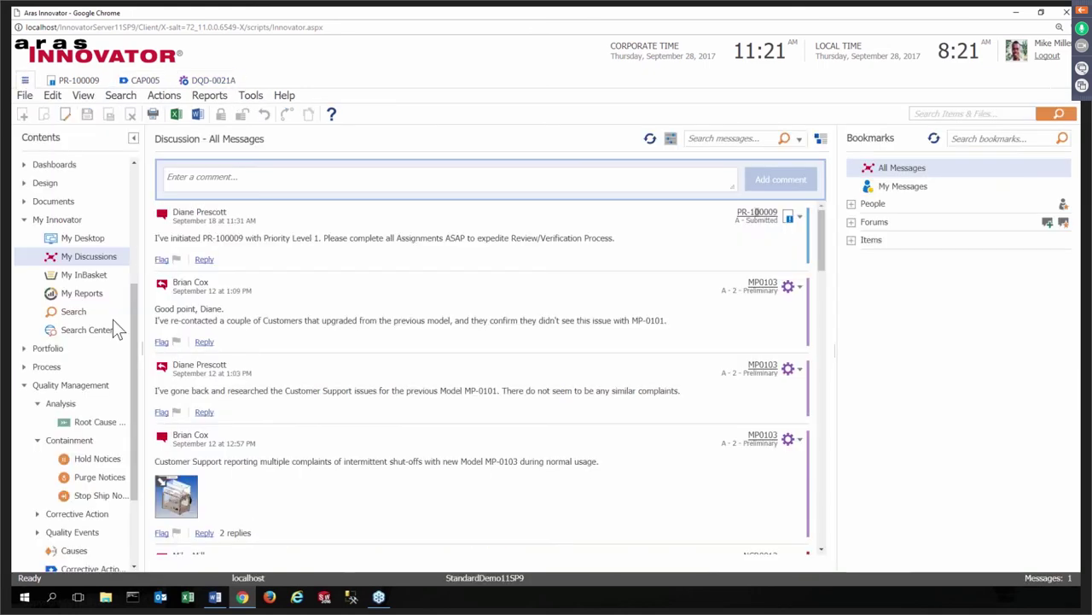
scroll(59, 374, down, 5)
click(80, 431)
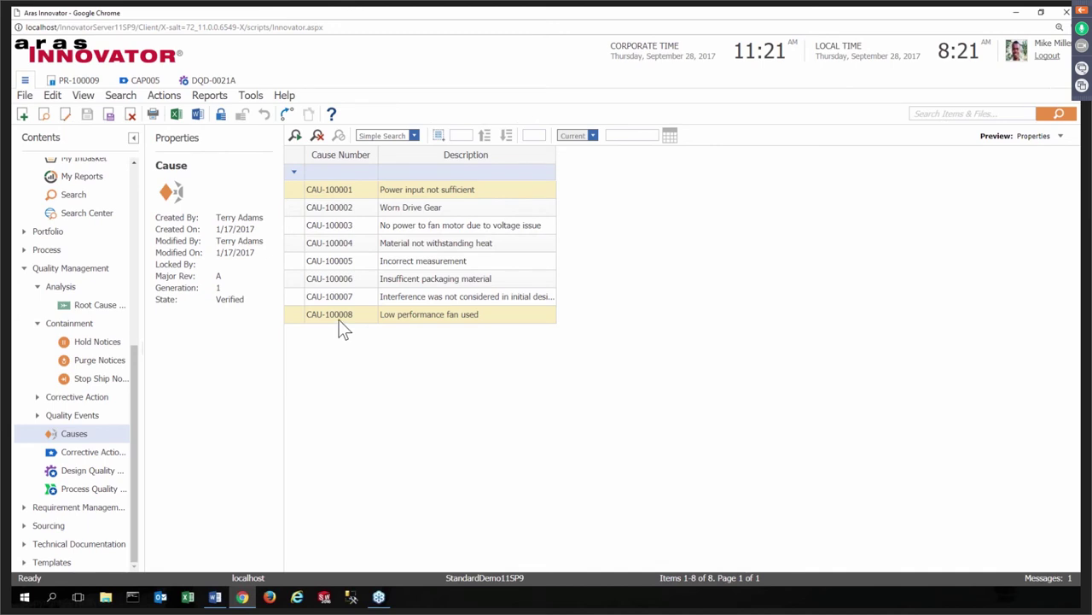
right_click(340, 323)
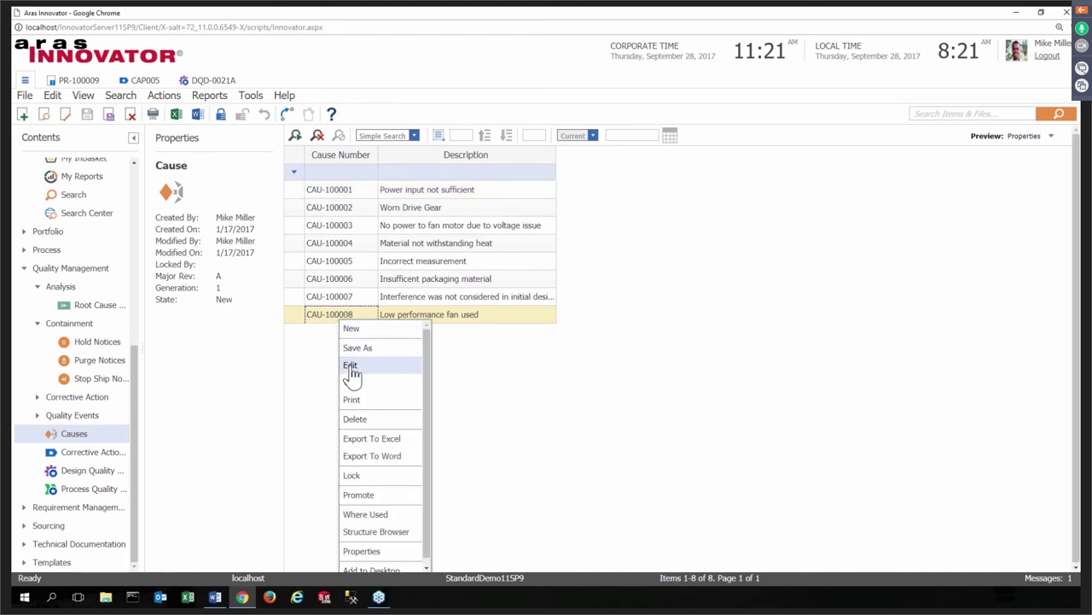
click(350, 367)
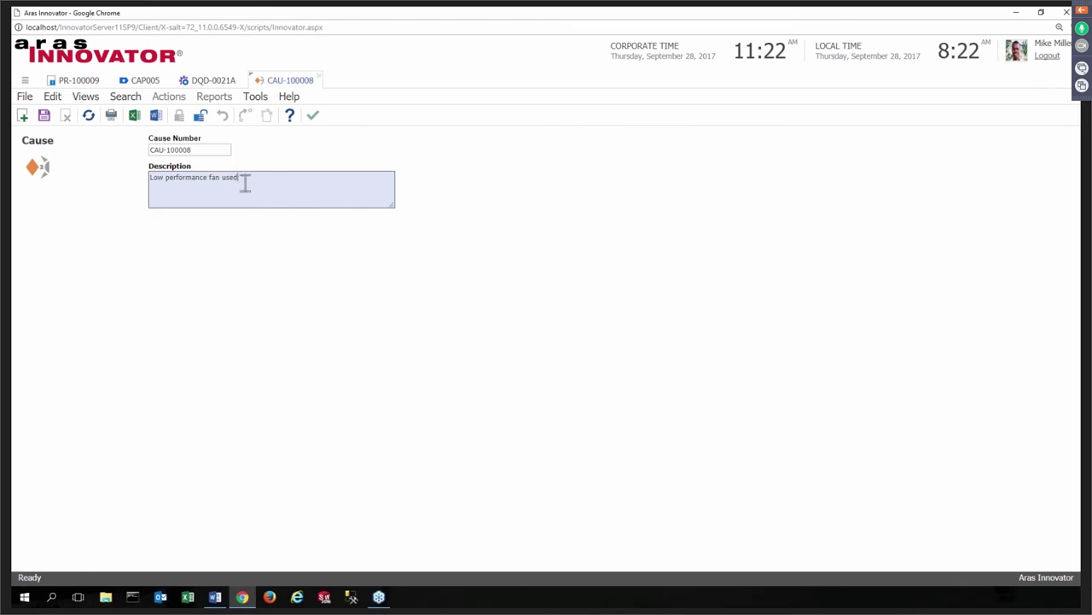
text(ith cover closed.)
- Close the edited cause, update DQD-0021A's fan cause from its reference, then save, unlock and close it
click(314, 118)
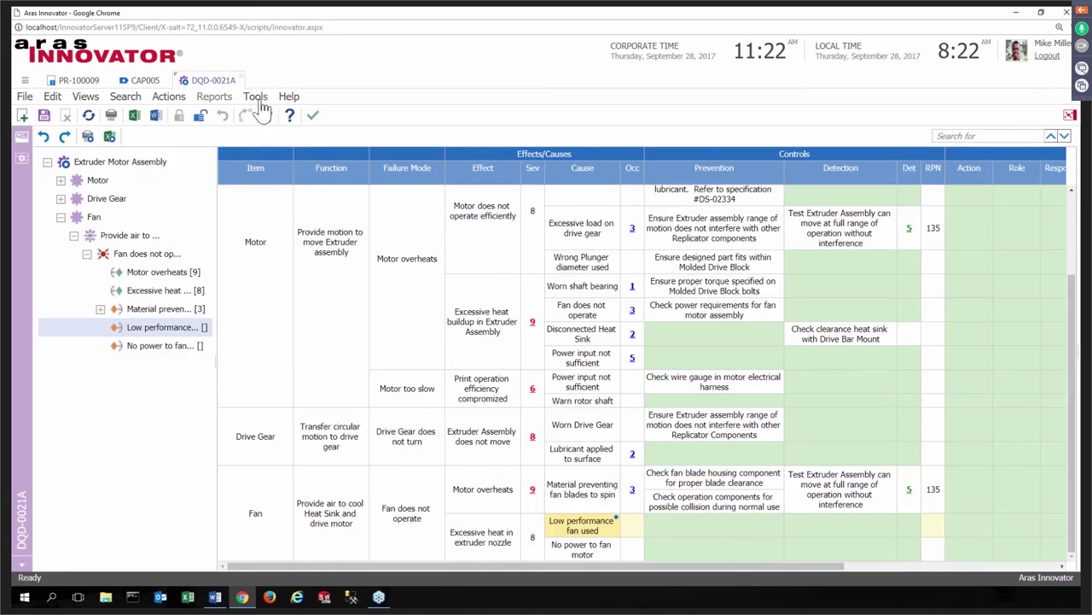
click(89, 117)
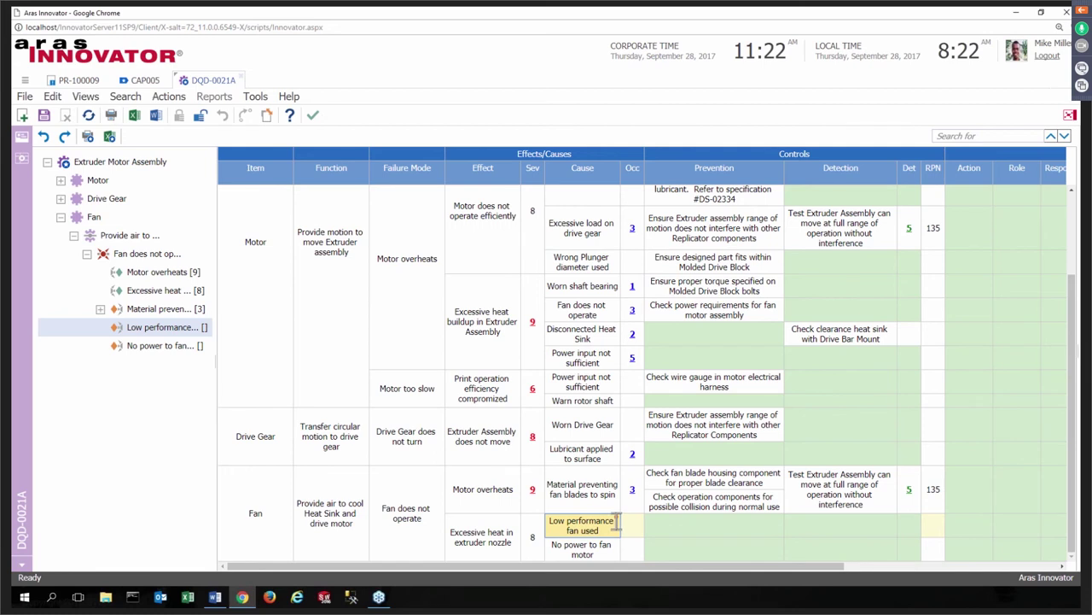
mouse_move(617, 522)
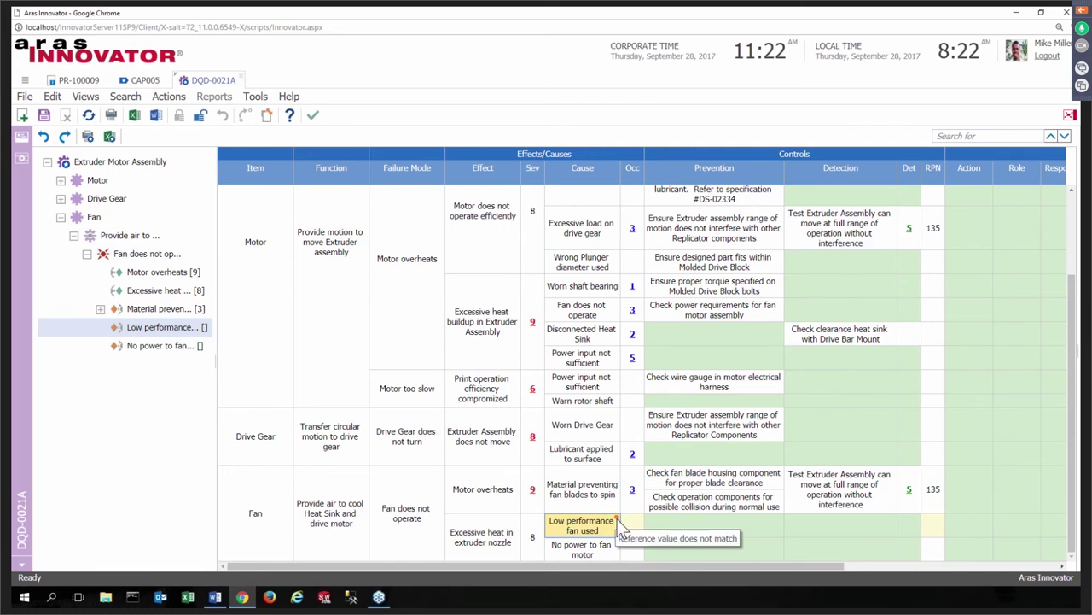
right_click(595, 529)
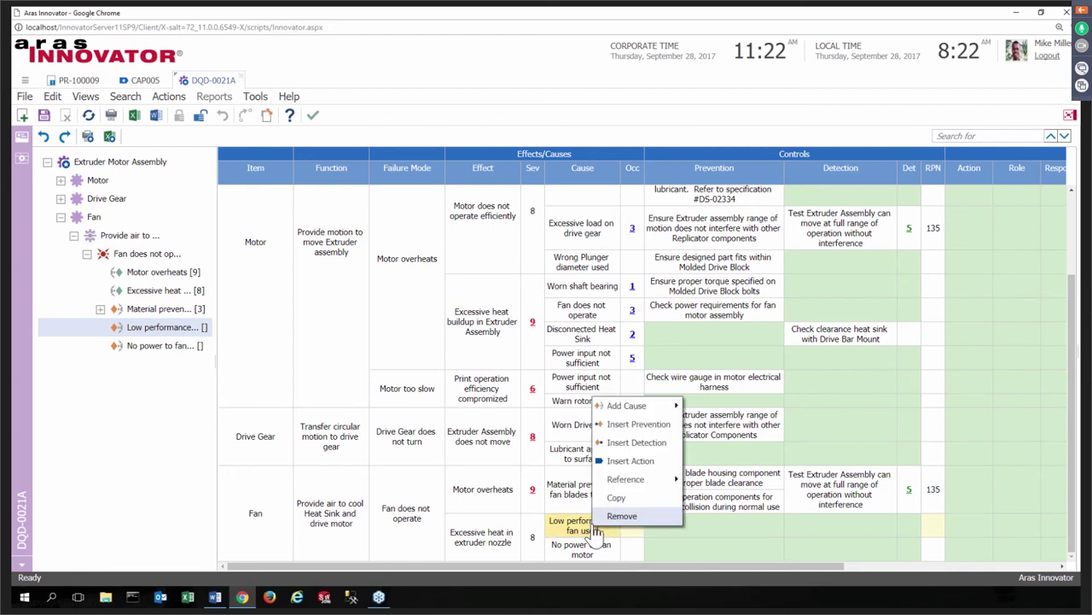
mouse_move(642, 483)
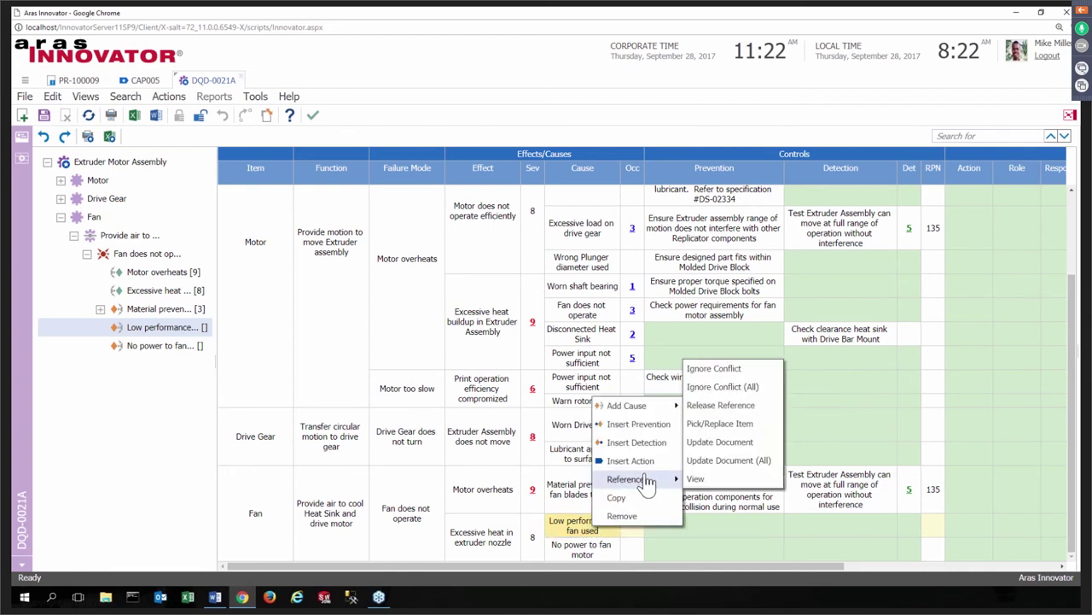
click(698, 443)
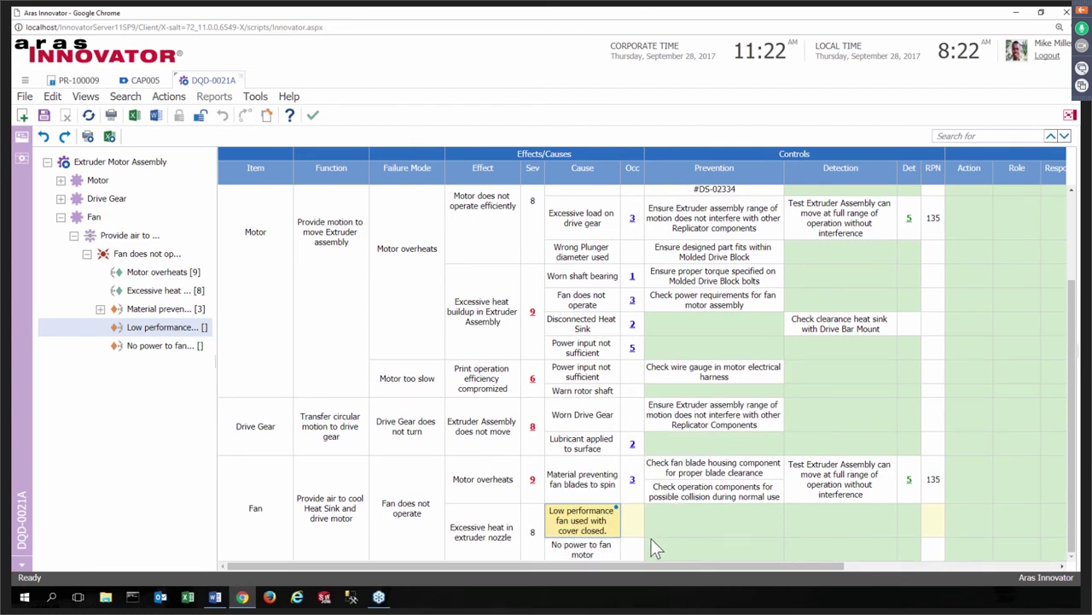
click(313, 117)
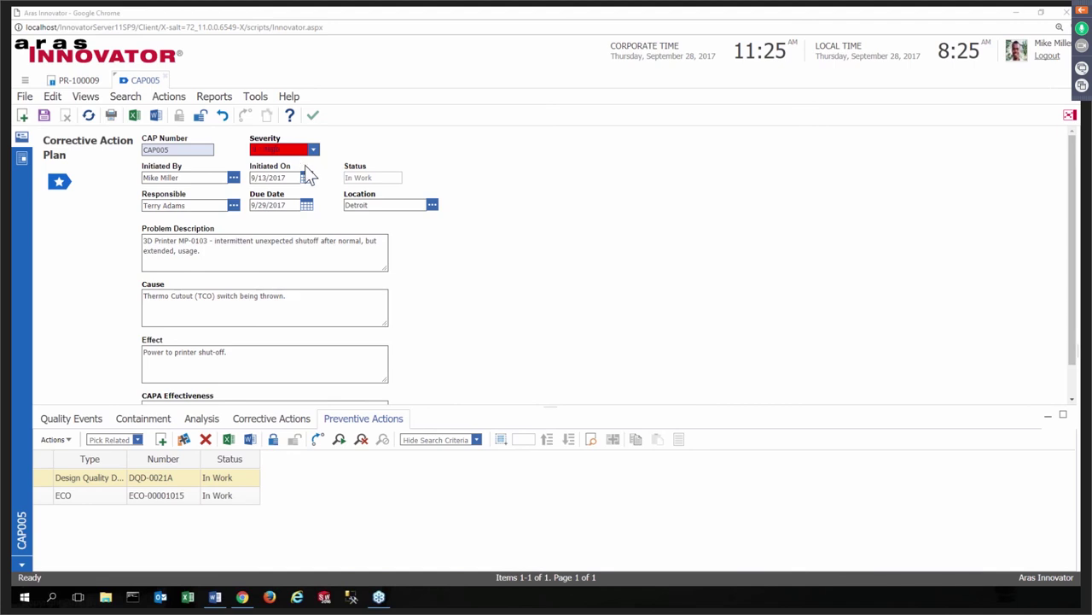
click(25, 85)
click(25, 86)
click(94, 452)
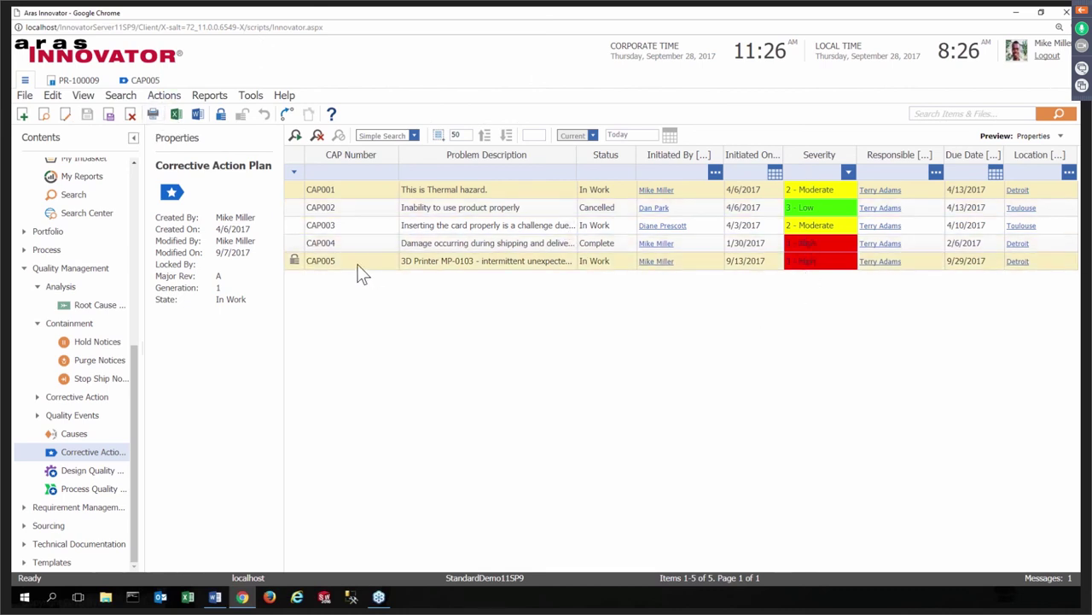
- Generate the CAP Closed/Due Report from CAP005 (1 closed, 3 due, 1 cancelled of 5) and return to CAP005
click(141, 80)
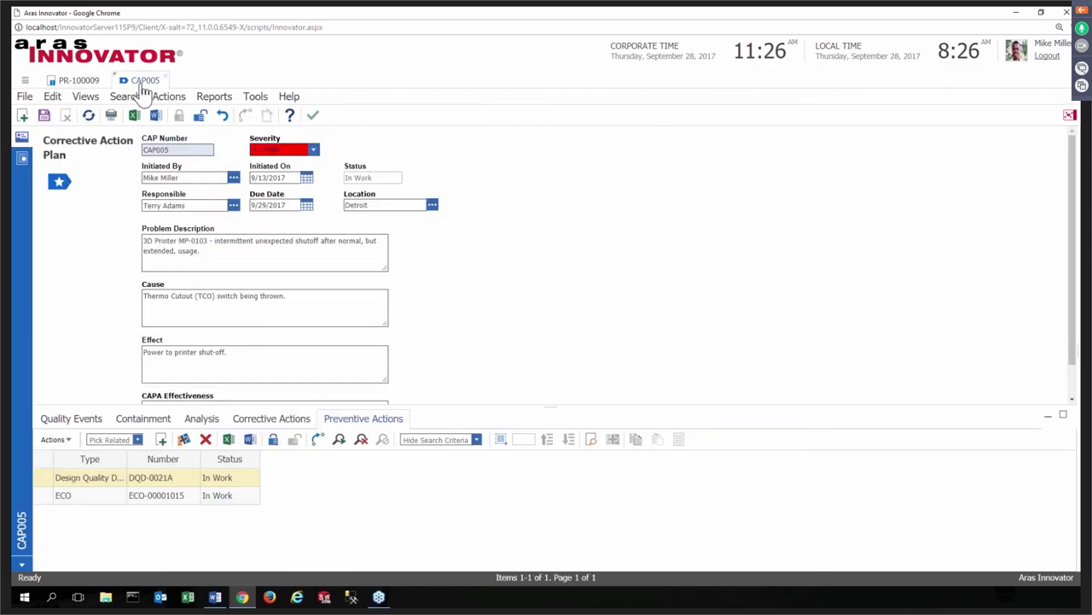
click(215, 98)
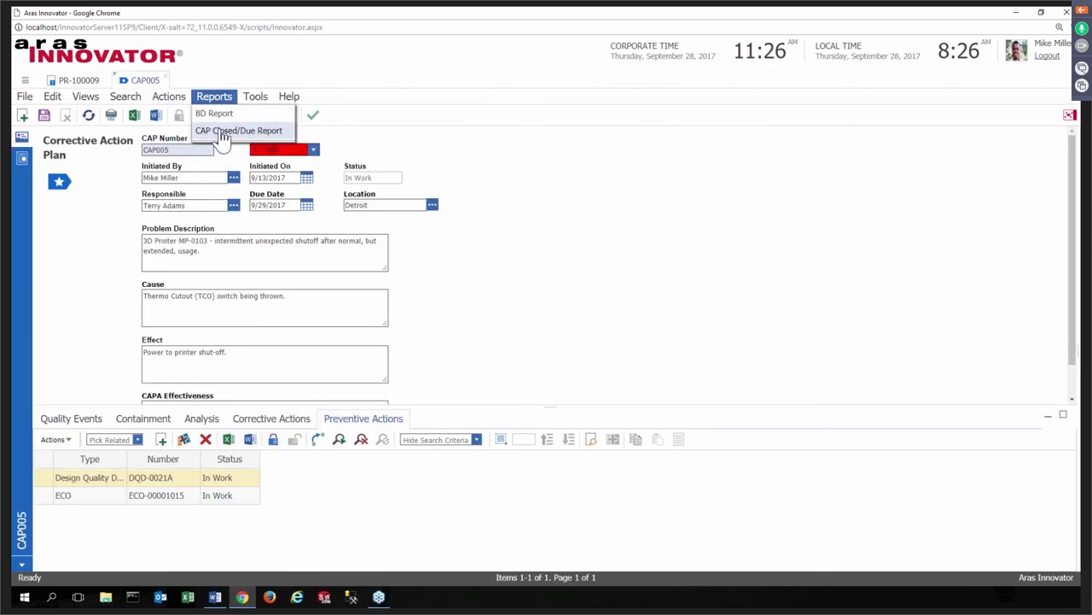
click(222, 136)
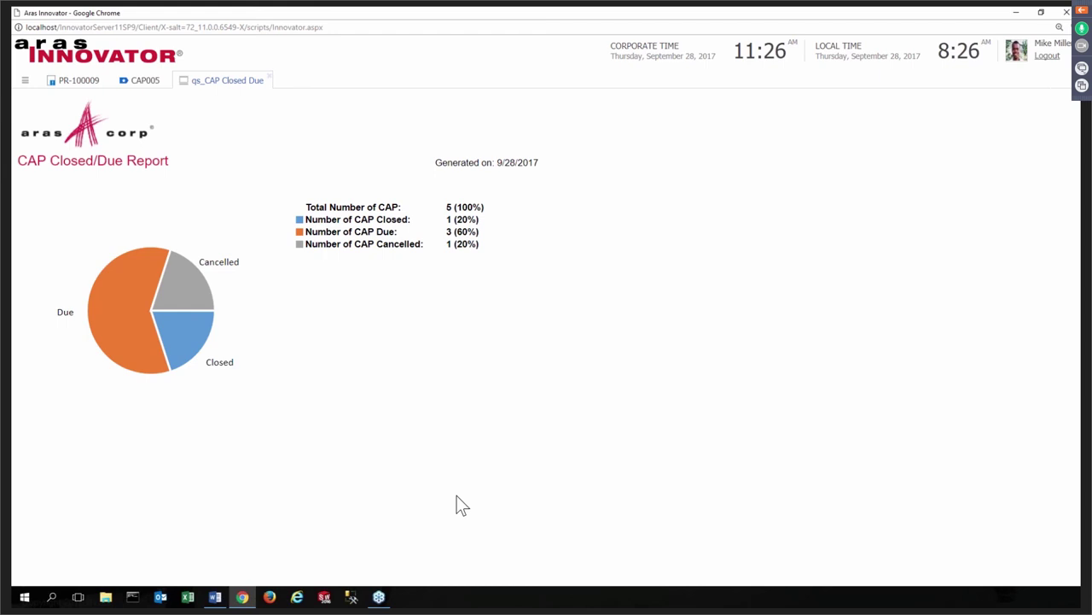
click(157, 82)
- Generate CAP005's 8D Report and scroll down to its Analysis and Preventive Actions sections
click(211, 99)
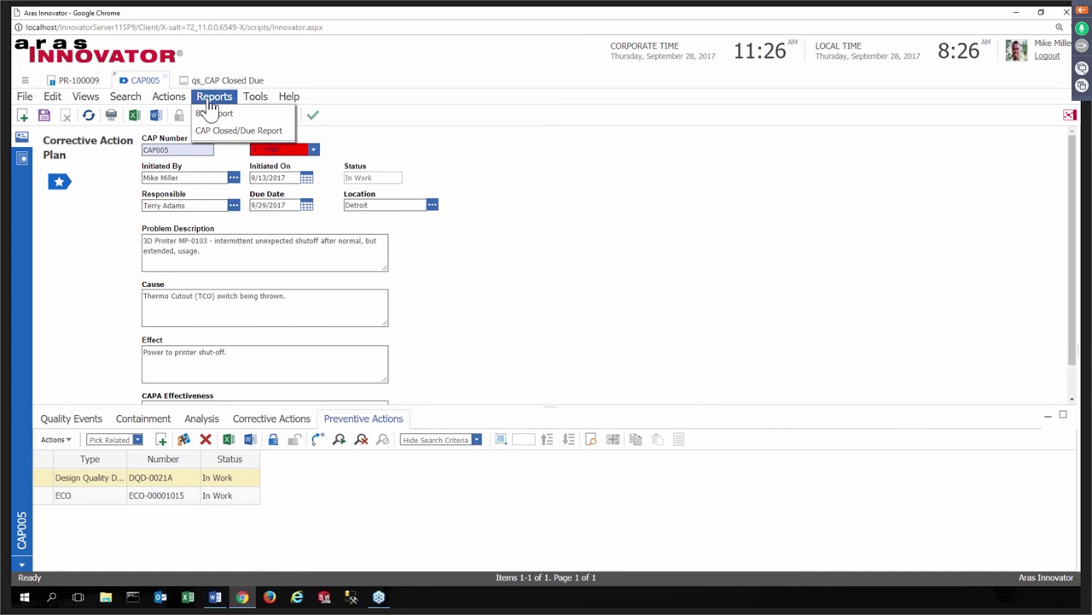
click(215, 115)
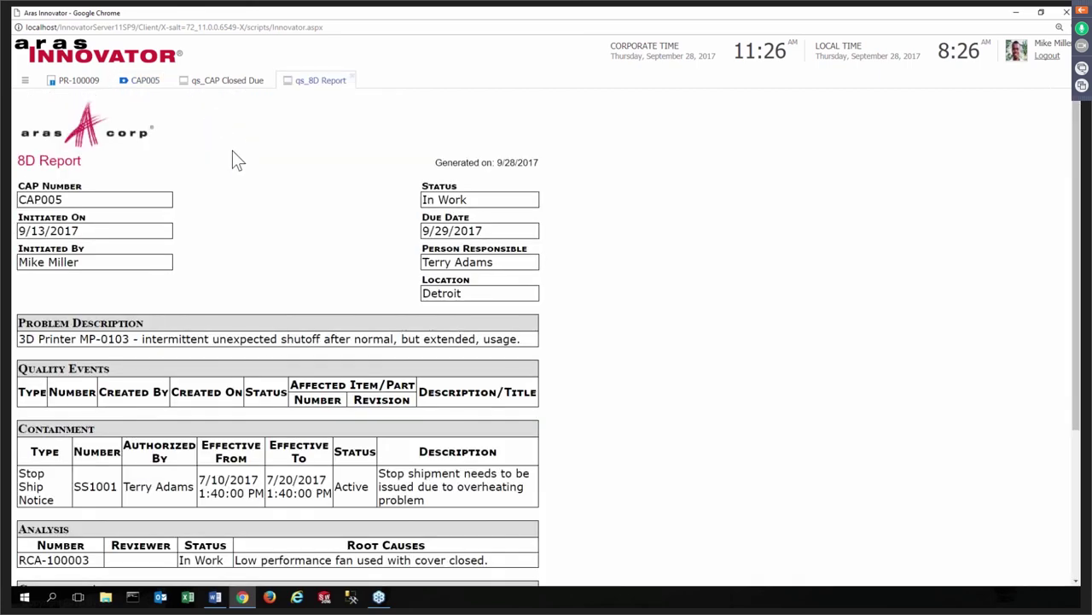
scroll(272, 344, down, 3)
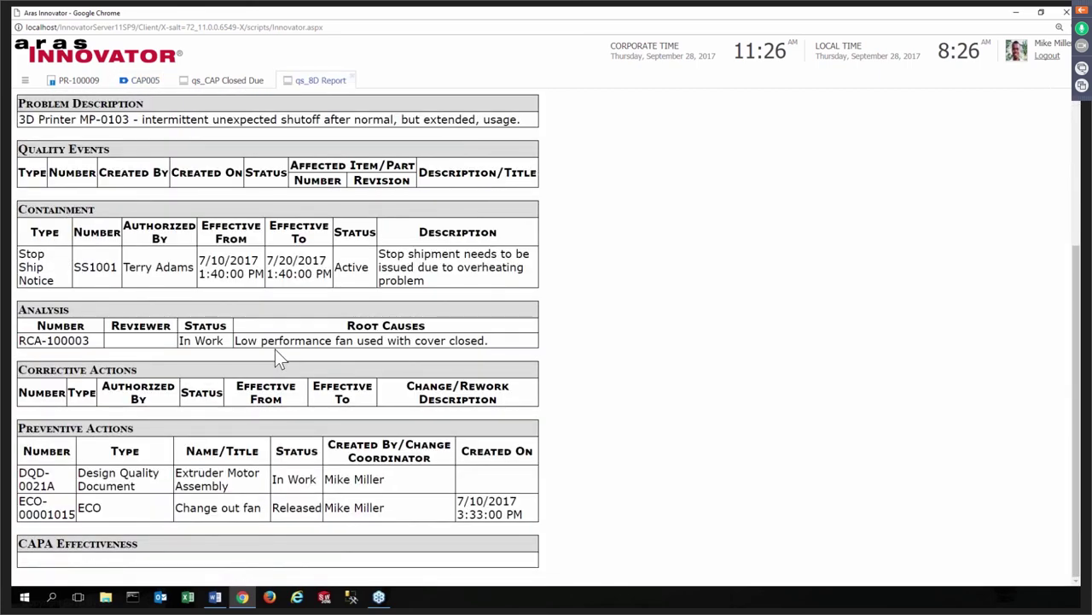